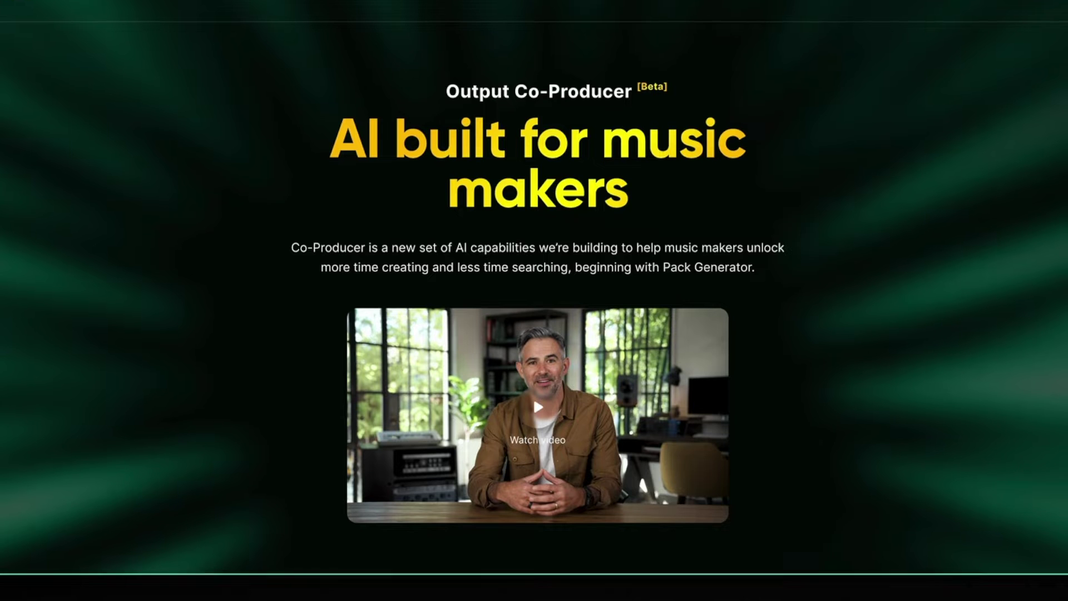
# - Open the Co-Producer page from the AI announcement on the output.com homepage and look through its Pack Generator introduction
pyautogui.scroll(-8, 550, 484)
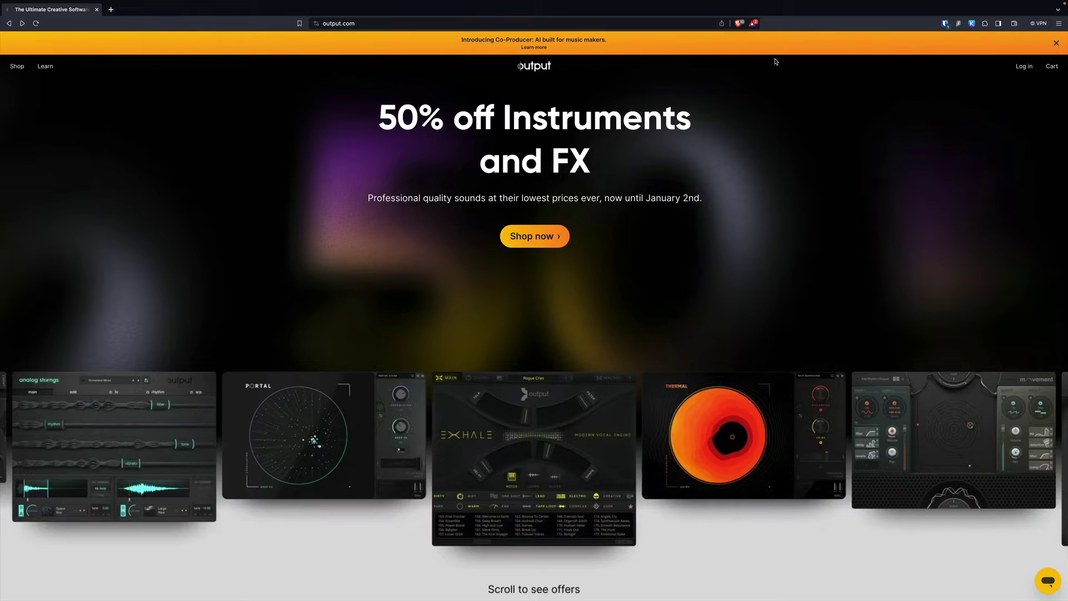
pyautogui.click(532, 47)
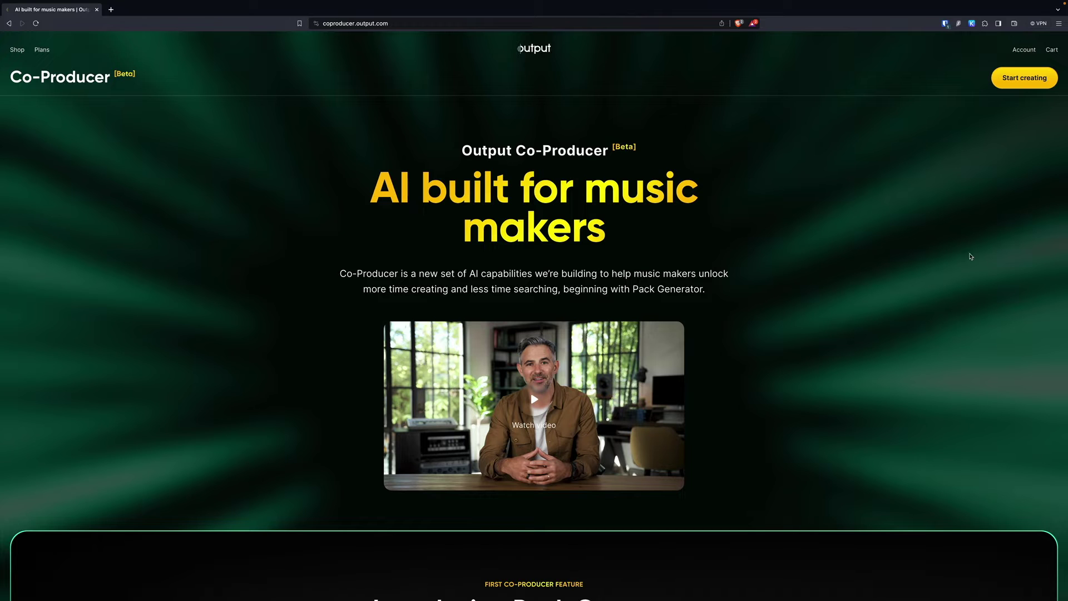
pyautogui.scroll(-1, 1021, 278)
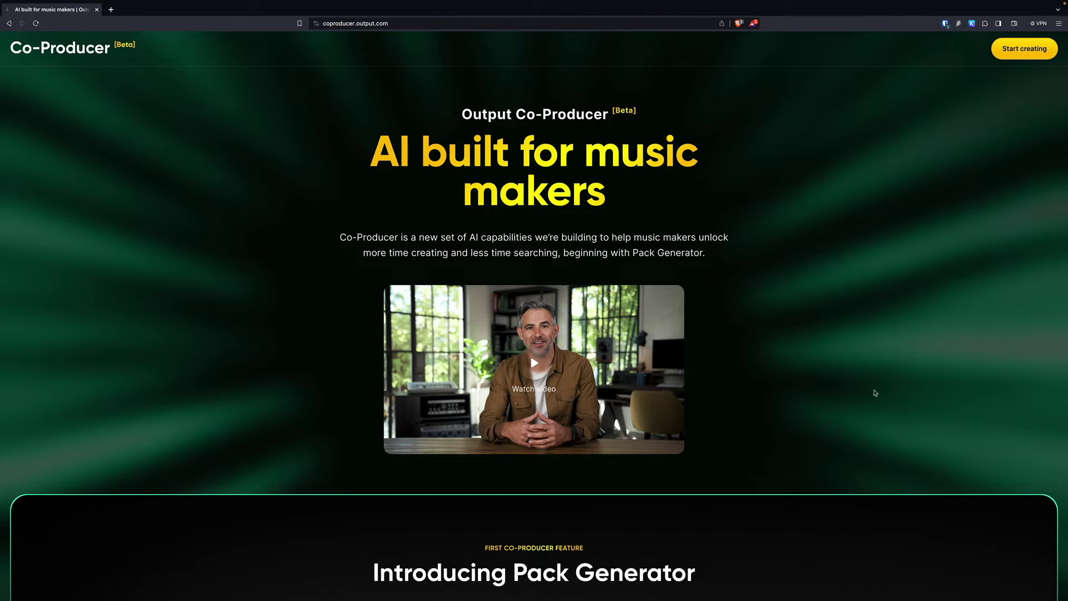
pyautogui.scroll(-3, 896, 392)
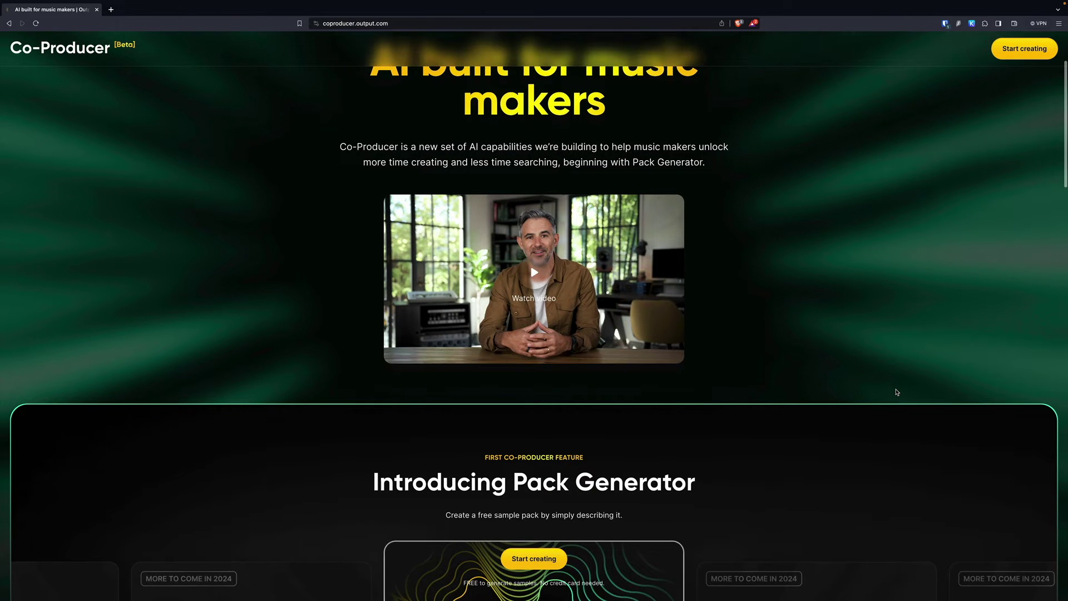
pyautogui.scroll(3, 895, 392)
pyautogui.scroll(-6, 896, 392)
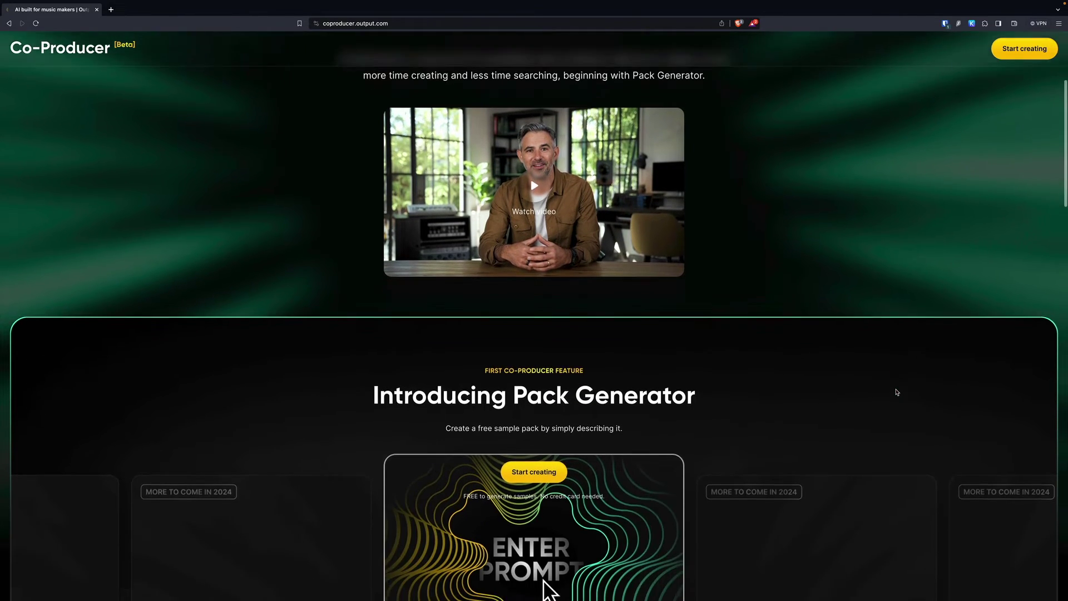
pyautogui.scroll(-10, 896, 392)
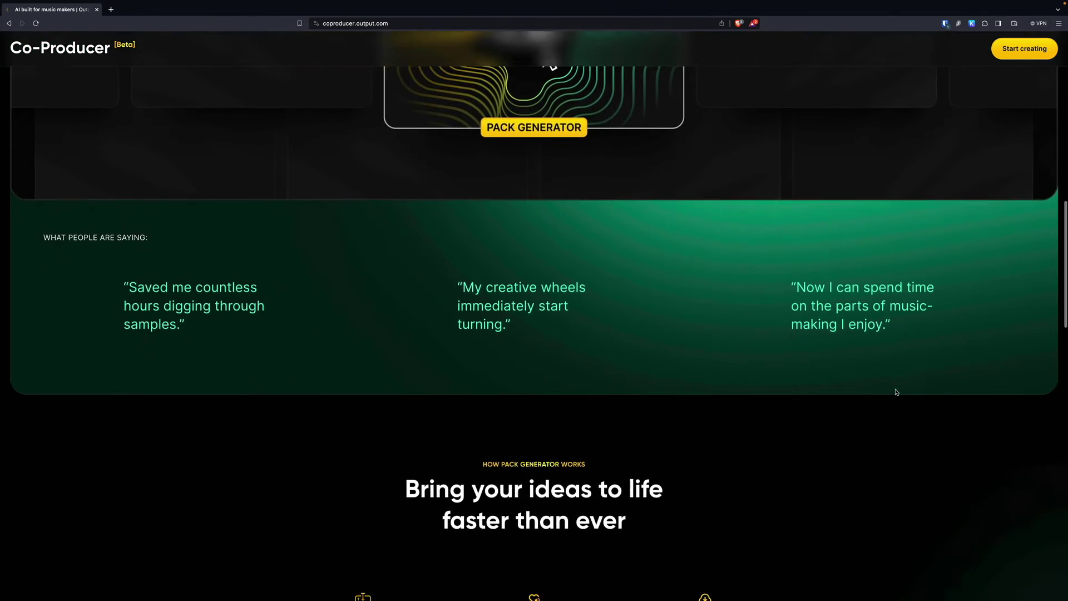
pyautogui.scroll(-8, 896, 392)
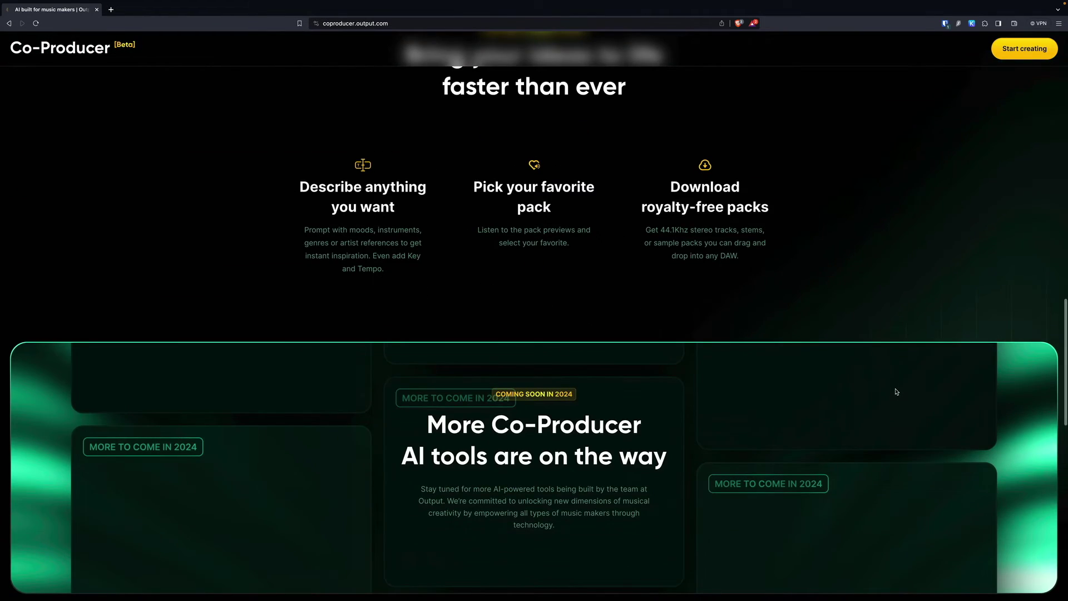
pyautogui.scroll(20, 895, 392)
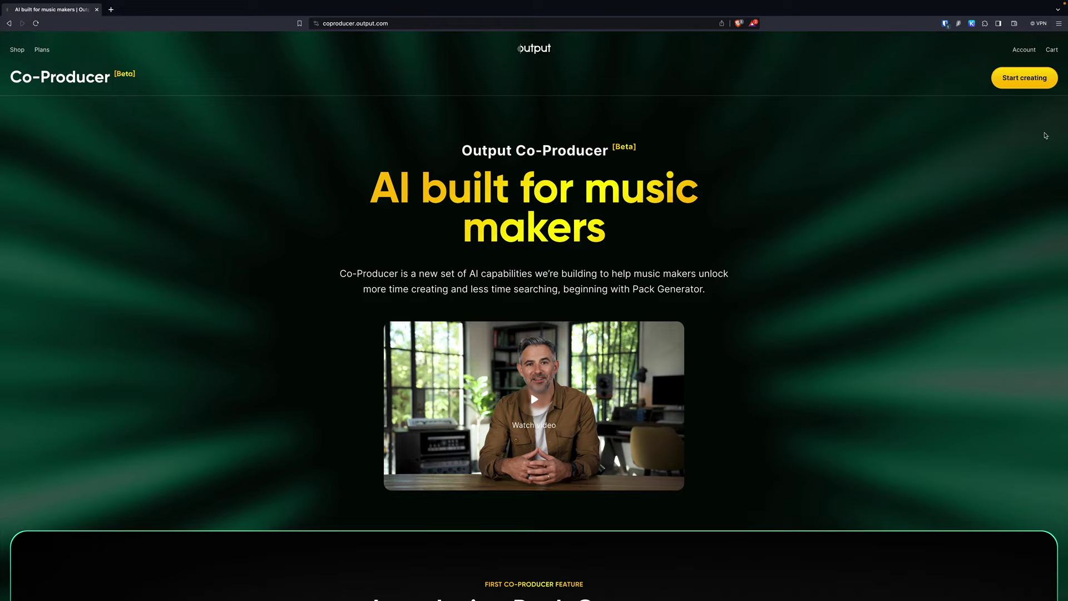
# - Start creating in Pack Generator and generate 4 new packs from the prompt "ambient, vibey synth, c minor, 80 bpm"
pyautogui.click(1025, 82)
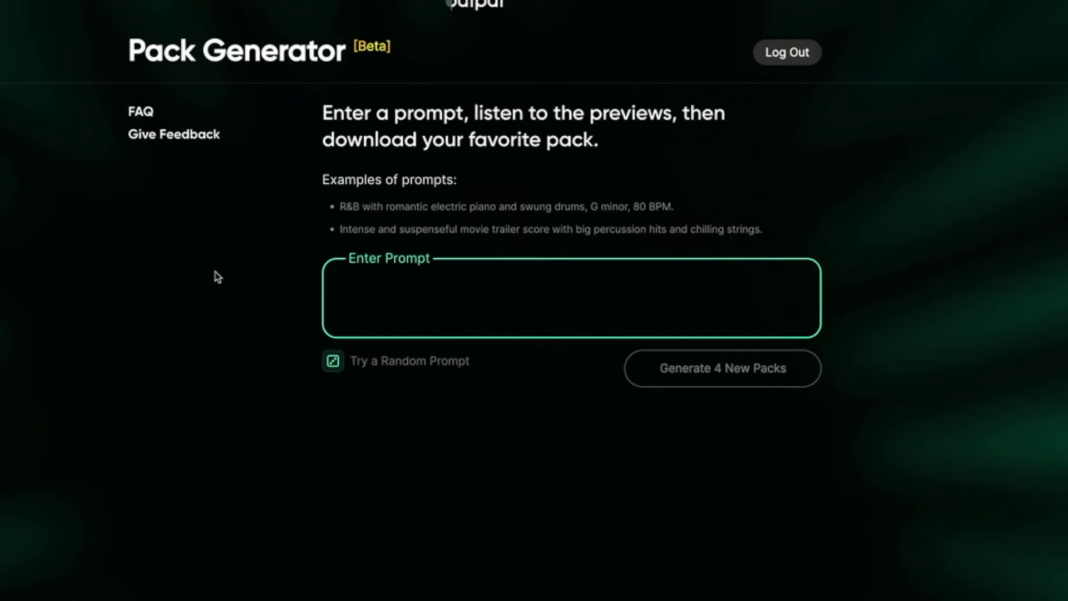
pyautogui.write('ambe')
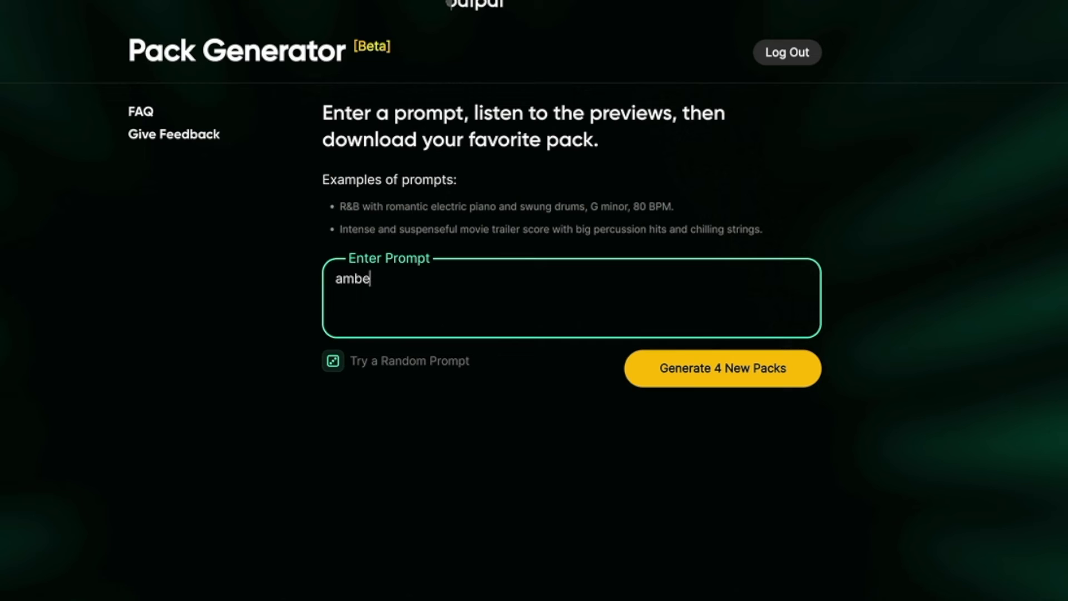
pyautogui.press('BackSpace')
pyautogui.write('ient, vin')
pyautogui.press('BackSpace')
pyautogui.write('bey synth')
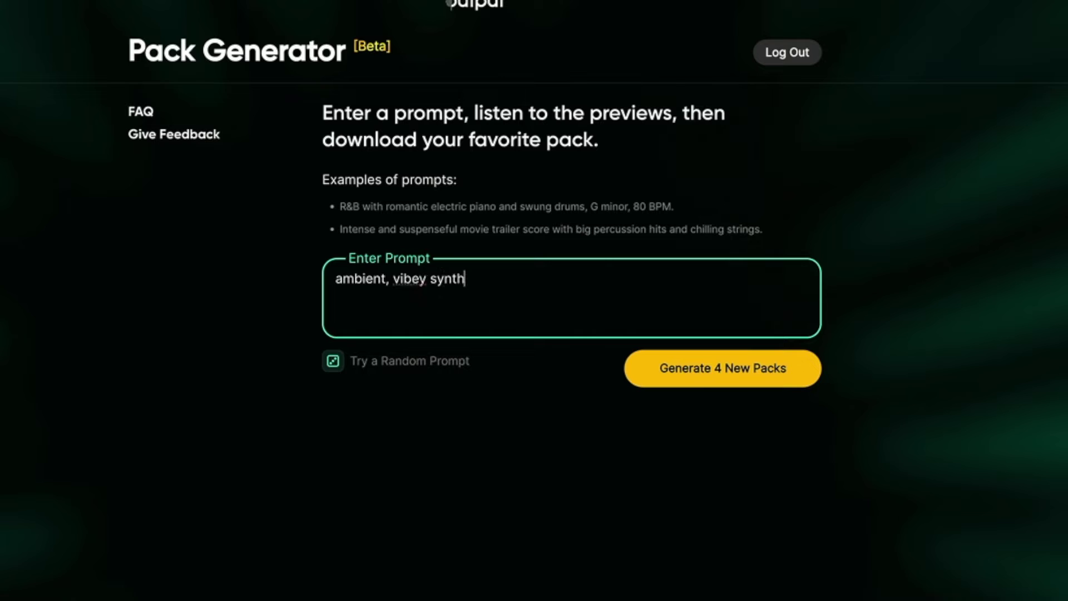
pyautogui.write(', c minor, 80 bpm')
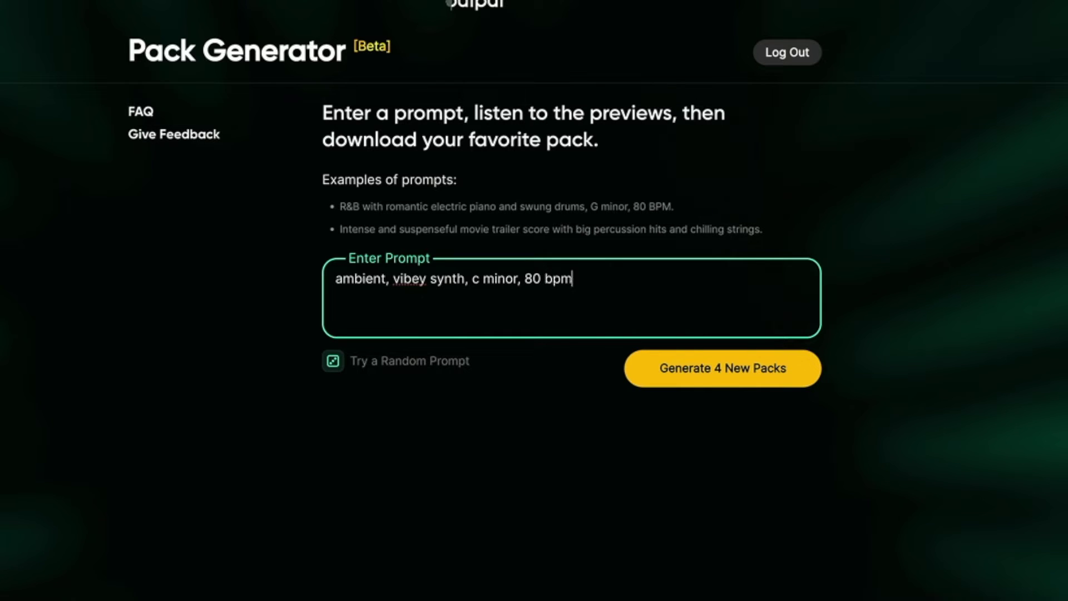
pyautogui.click(727, 369)
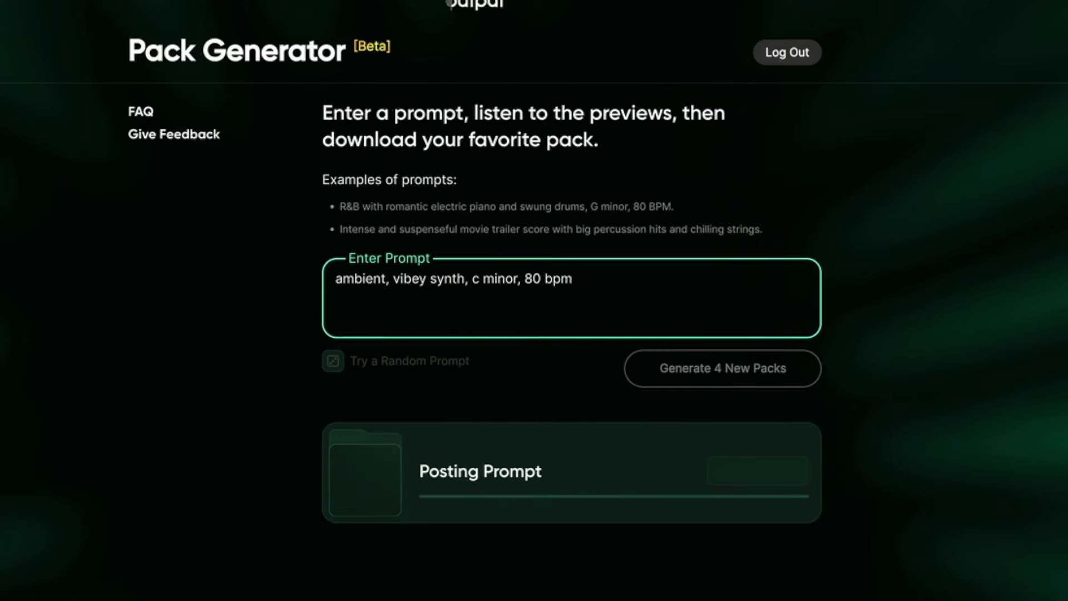
# - Listen to the previews of the Pack 1 and Pack 2 demos, stopping each partway
pyautogui.scroll(-2, 572, 278)
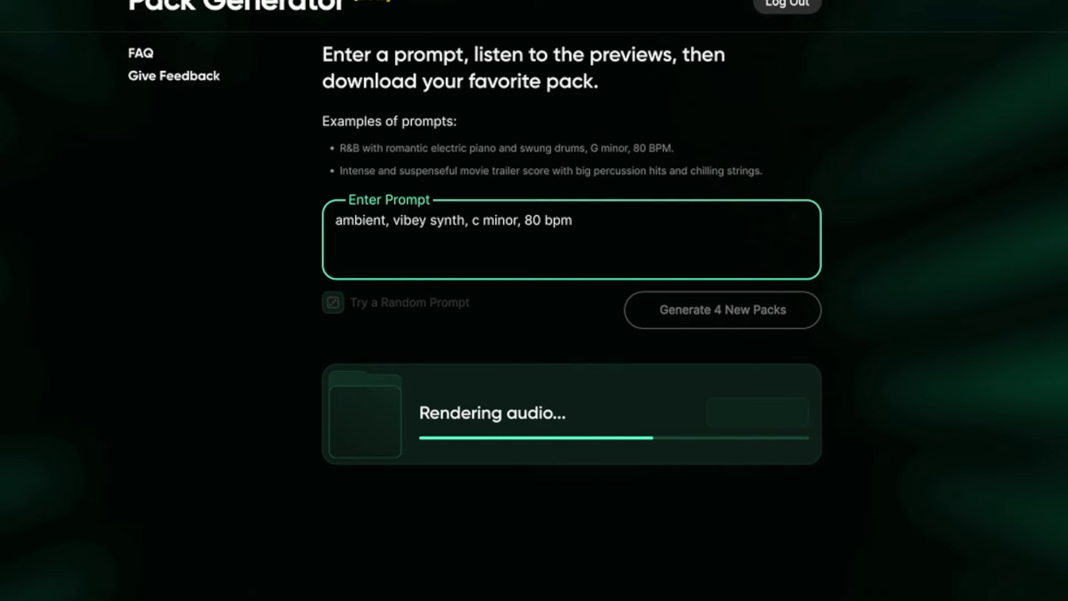
pyautogui.scroll(-1, 571, 278)
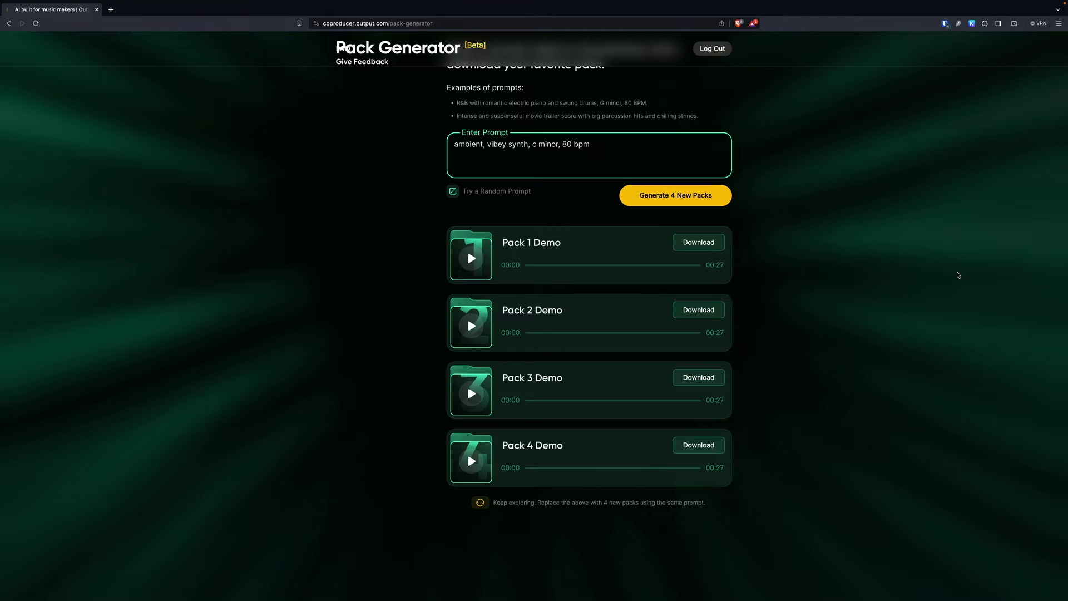
pyautogui.scroll(-1, 958, 274)
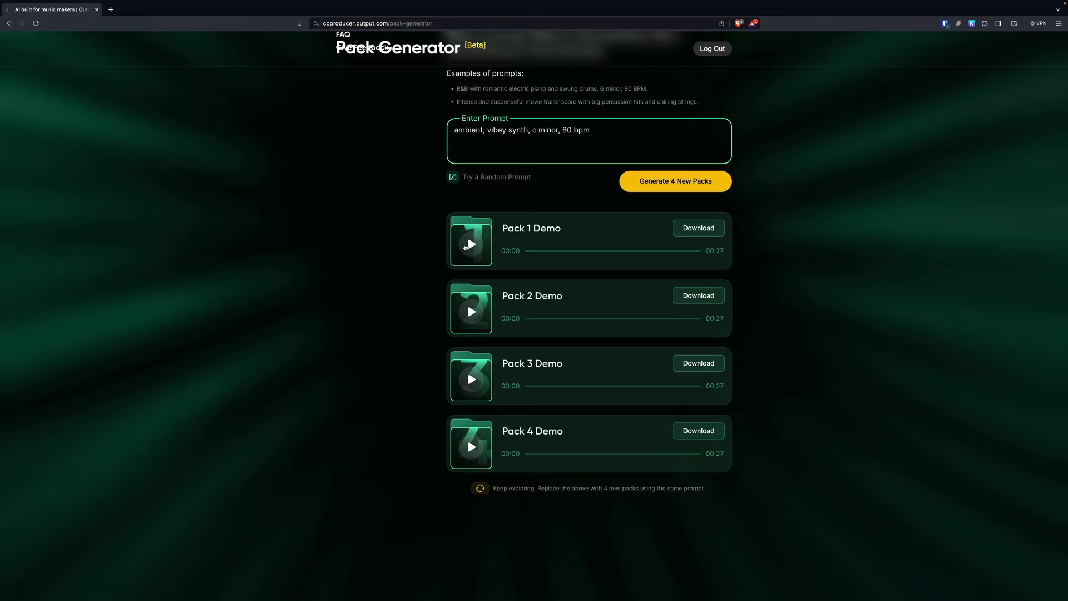
pyautogui.click(470, 246)
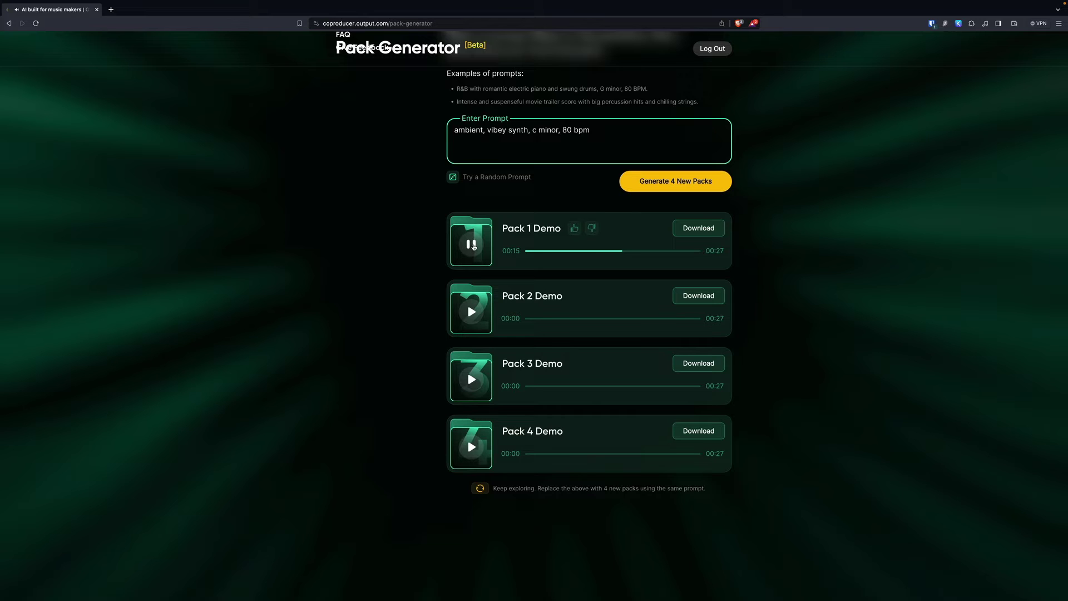
pyautogui.click(471, 244)
pyautogui.scroll(-1, 448, 249)
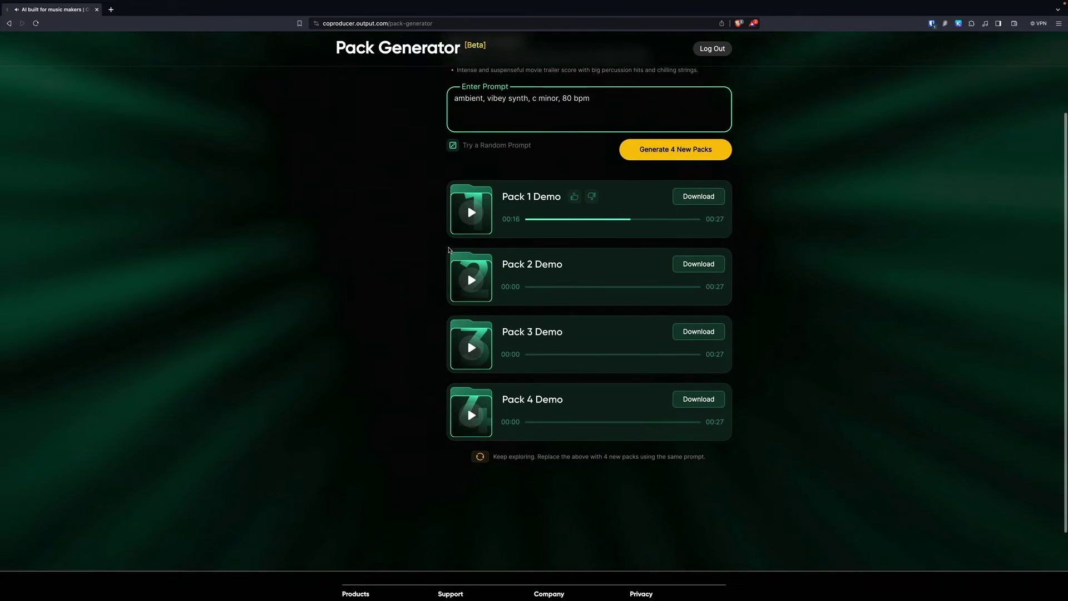
pyautogui.click(472, 258)
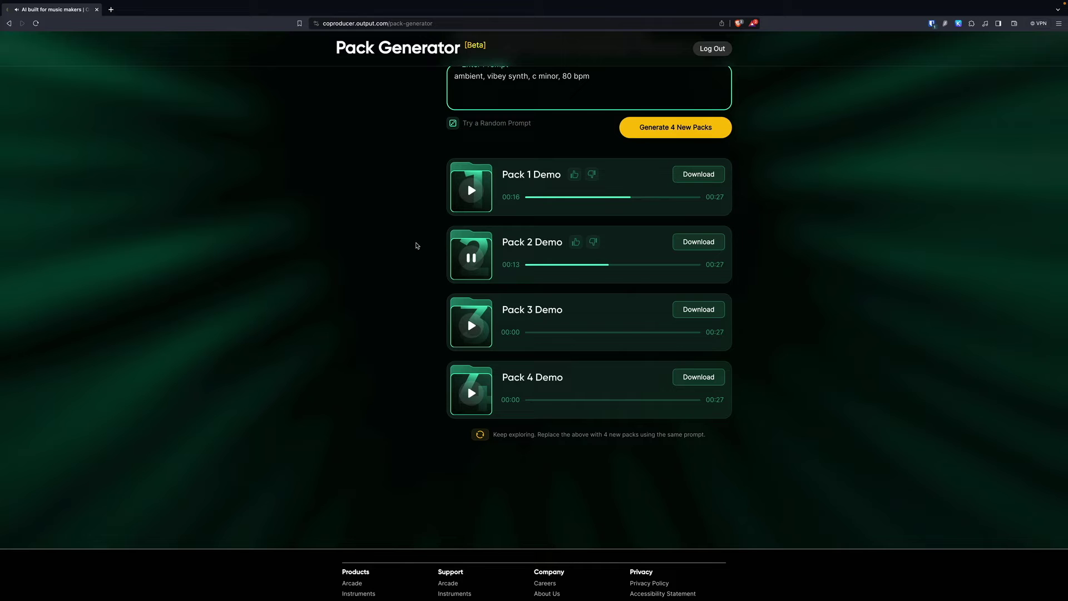
pyautogui.click(462, 262)
# - Listen to the previews of the Pack 3 and Pack 4 demos
pyautogui.click(471, 326)
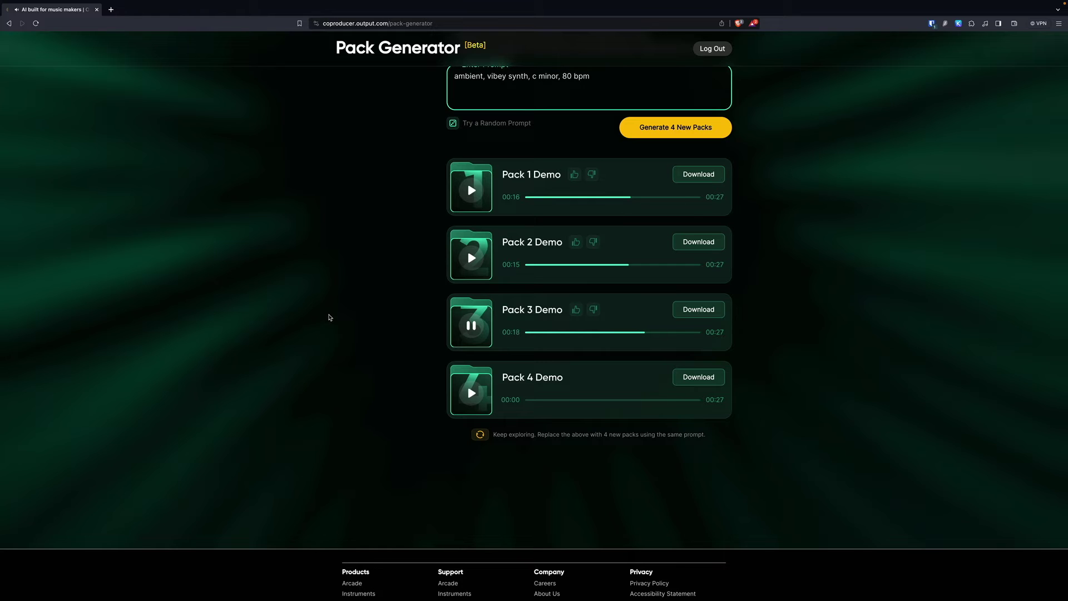
pyautogui.click(472, 327)
pyautogui.click(471, 394)
pyautogui.scroll(-2, 387, 363)
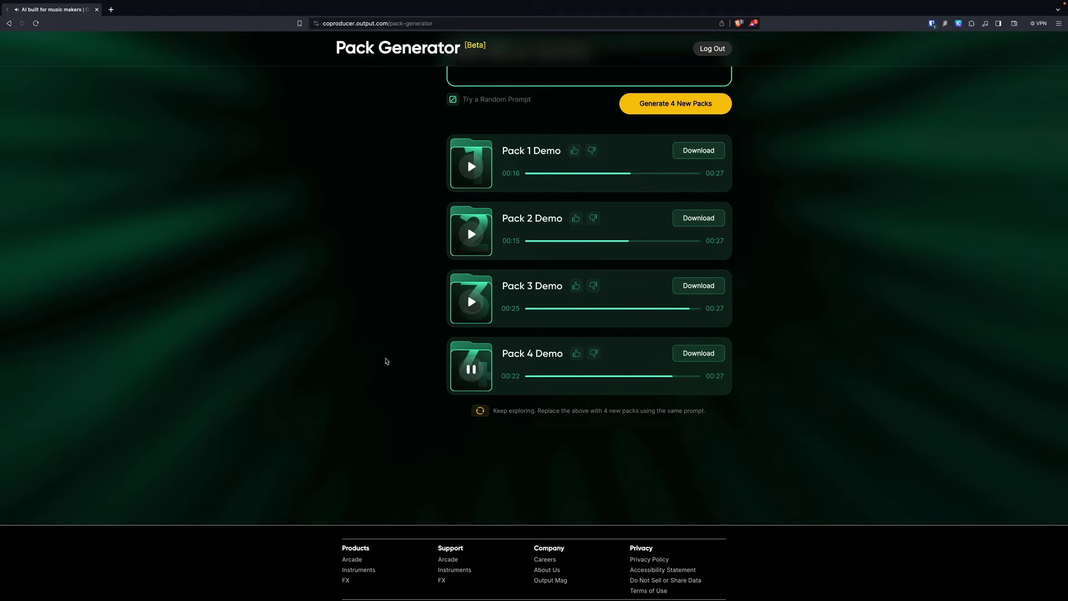
pyautogui.scroll(-1, 387, 365)
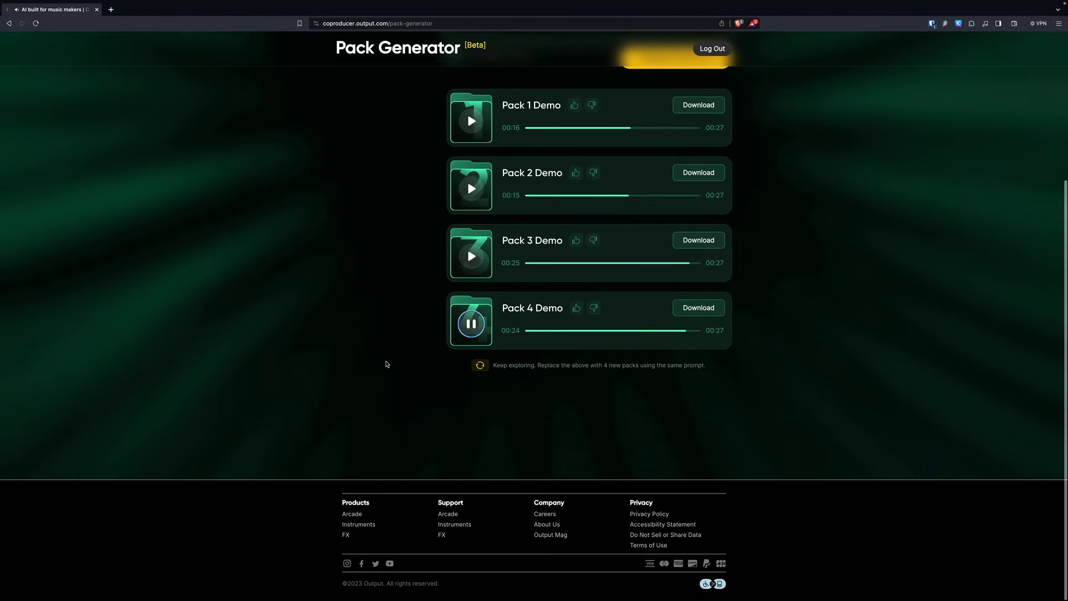
pyautogui.scroll(2, 481, 347)
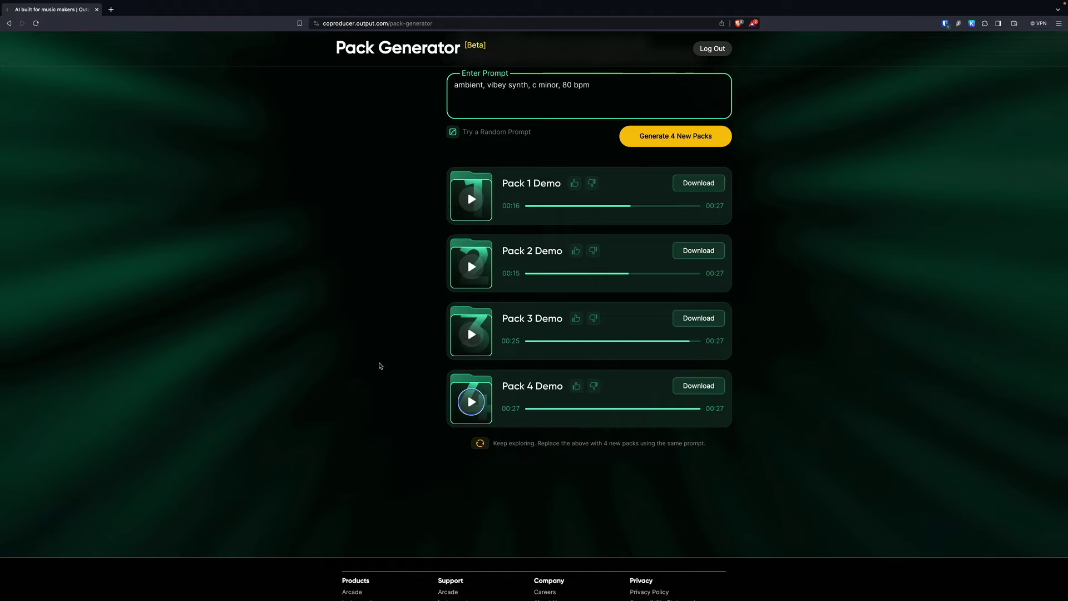
pyautogui.scroll(-2, 383, 356)
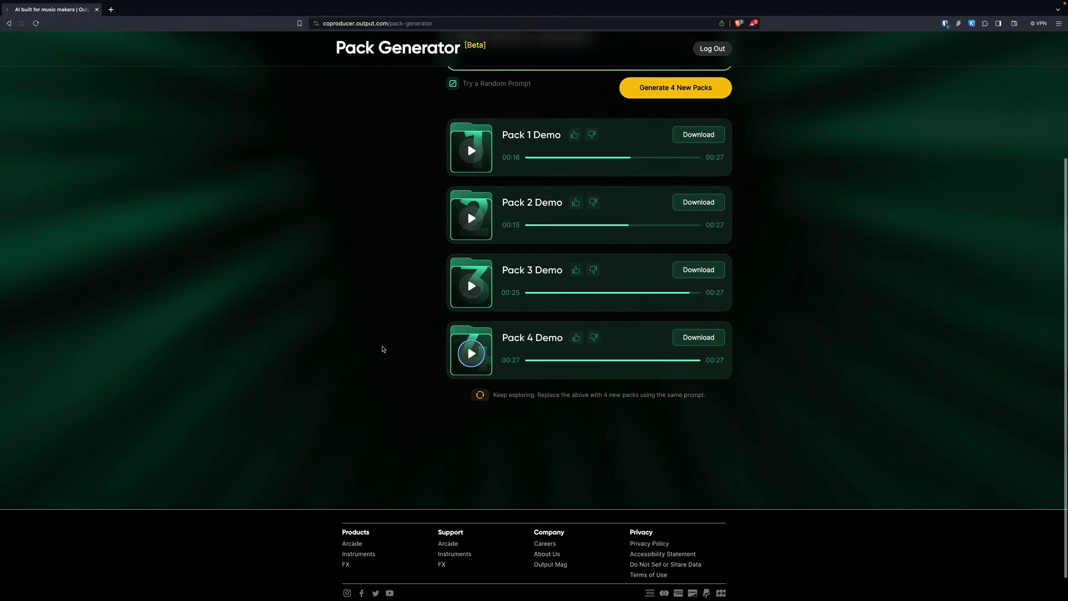
pyautogui.click(481, 397)
# - Download Pack 2 and save it to the Desktop under the suggested file name
pyautogui.scroll(1, 718, 415)
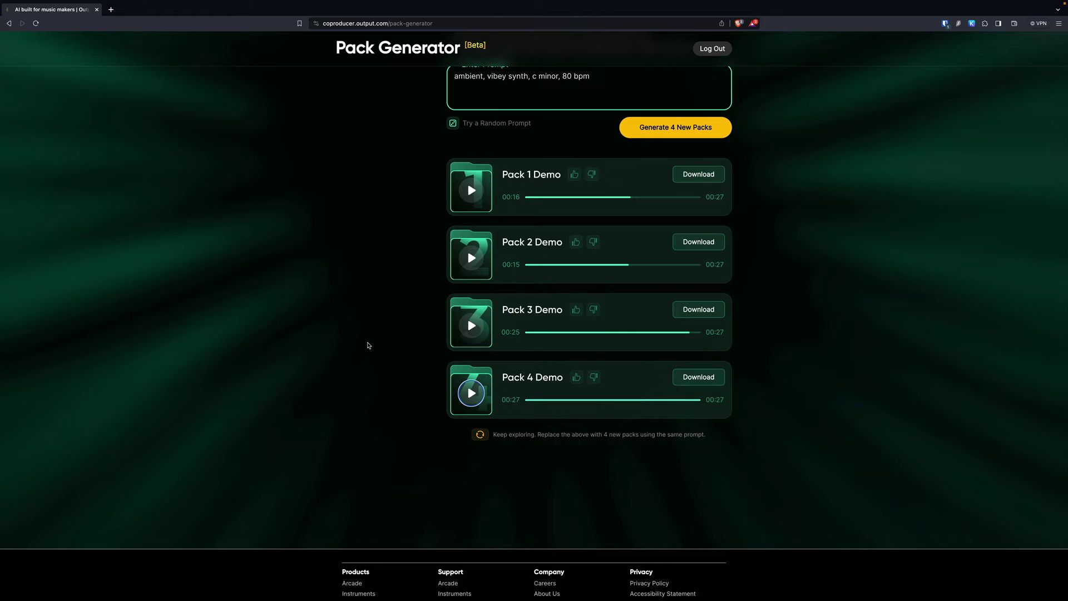
pyautogui.scroll(-1, 350, 341)
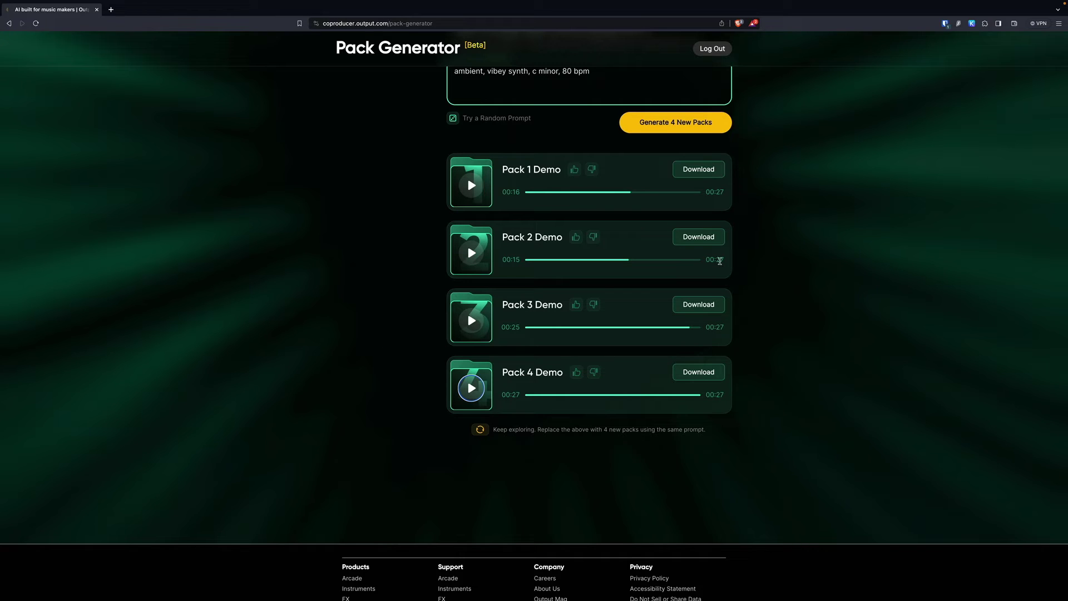
pyautogui.click(711, 240)
pyautogui.click(710, 239)
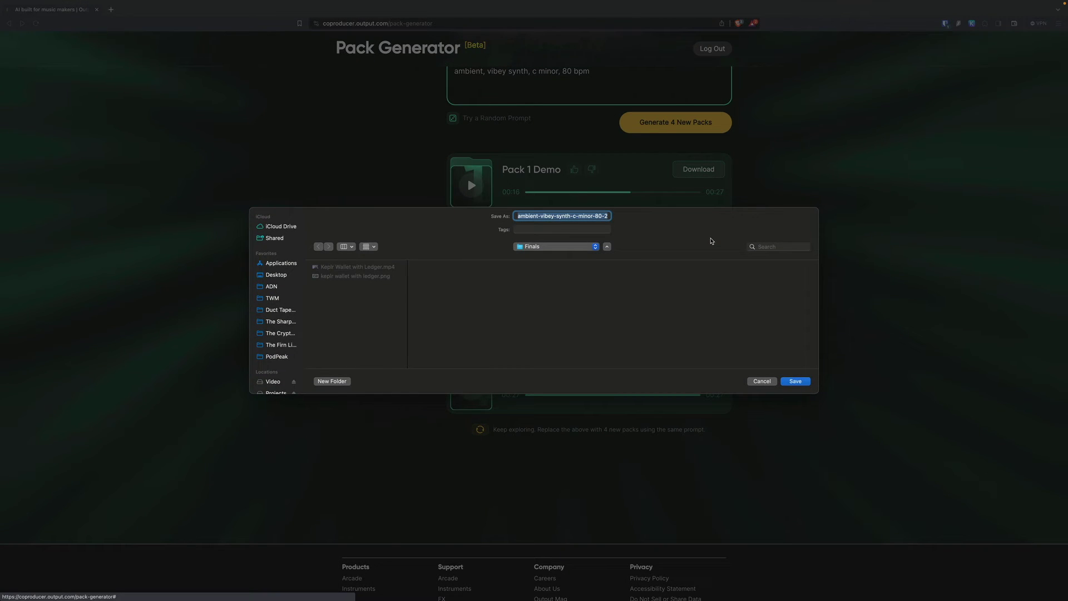
pyautogui.click(278, 276)
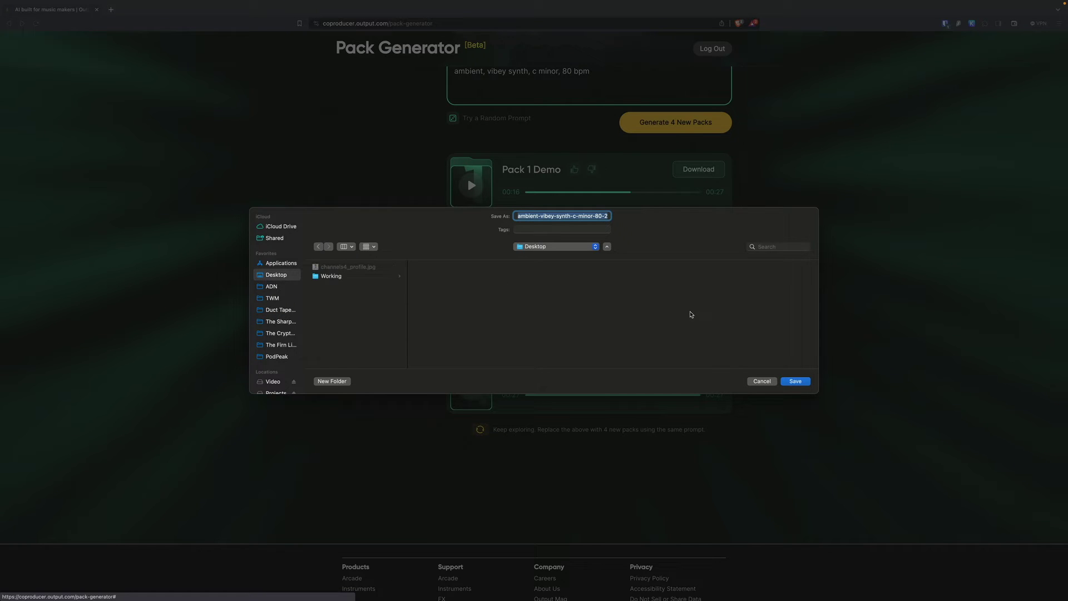
pyautogui.click(799, 383)
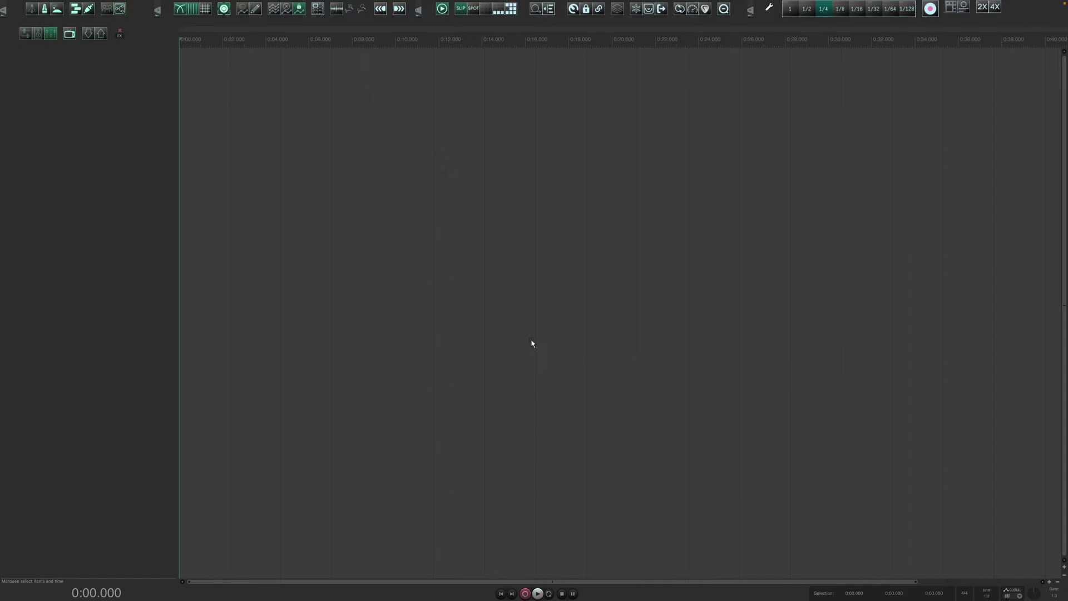
# - Switch to REAPER, start inserting media and examine the downloaded pack's Ambient_Synth_Pad and Vibey_Arpeggiated_Synth sample folders
pyautogui.press('Insert')
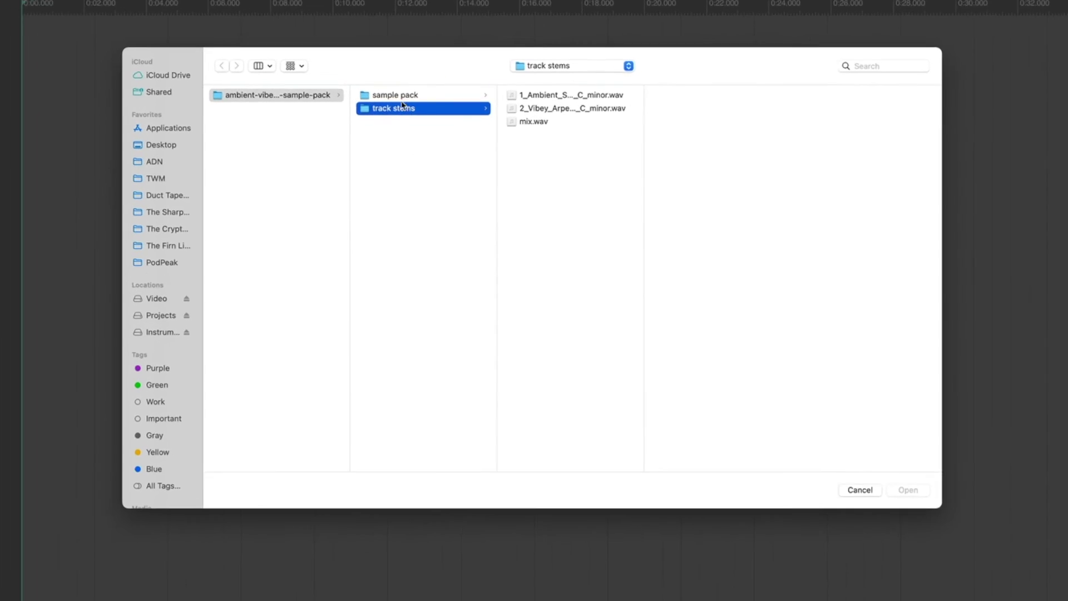
pyautogui.click(360, 103)
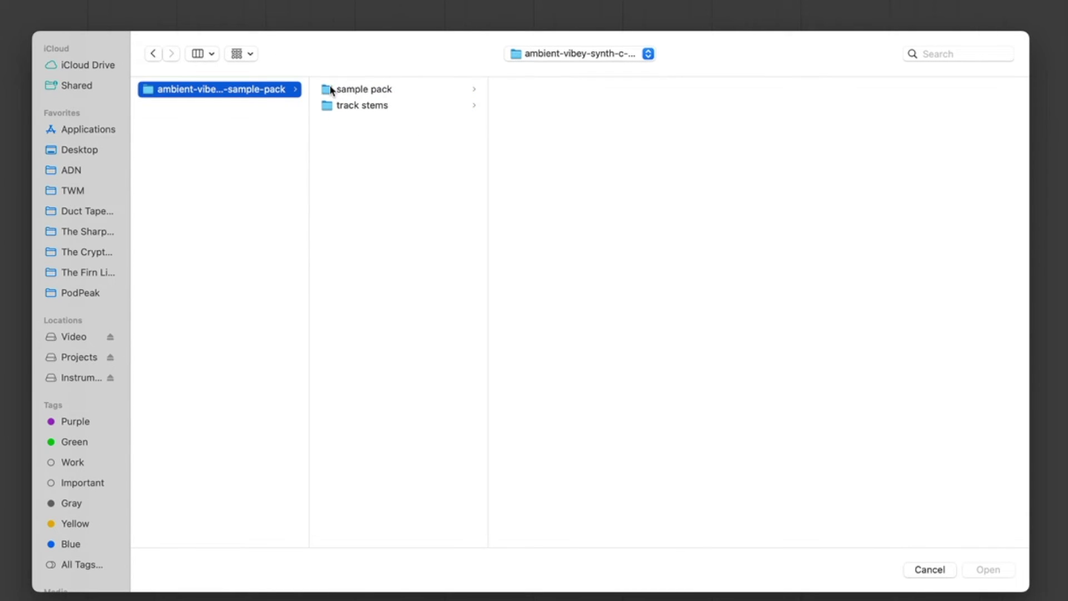
pyautogui.click(356, 90)
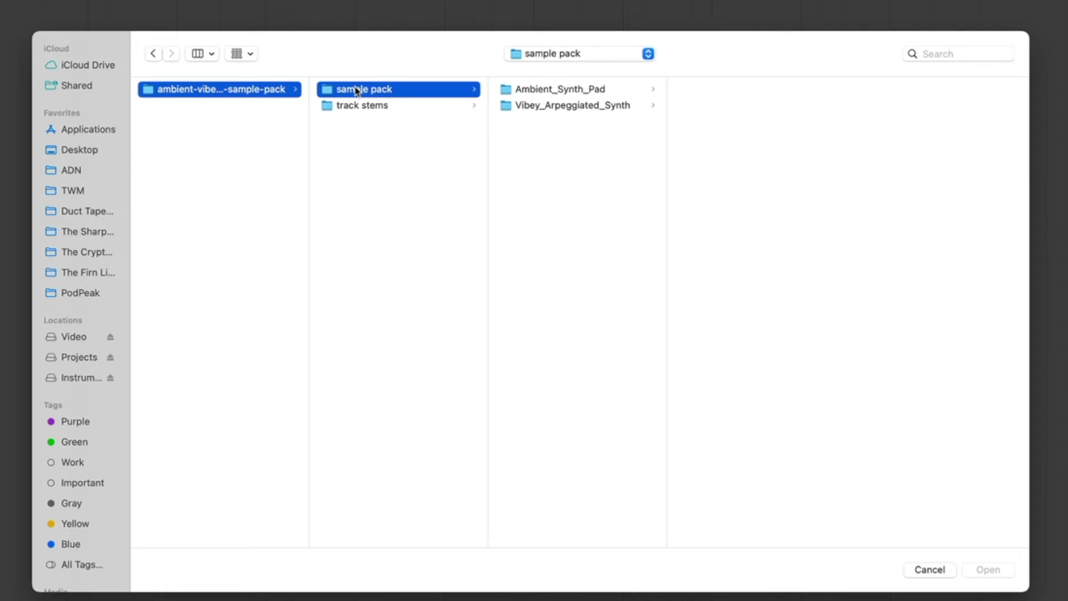
pyautogui.click(584, 90)
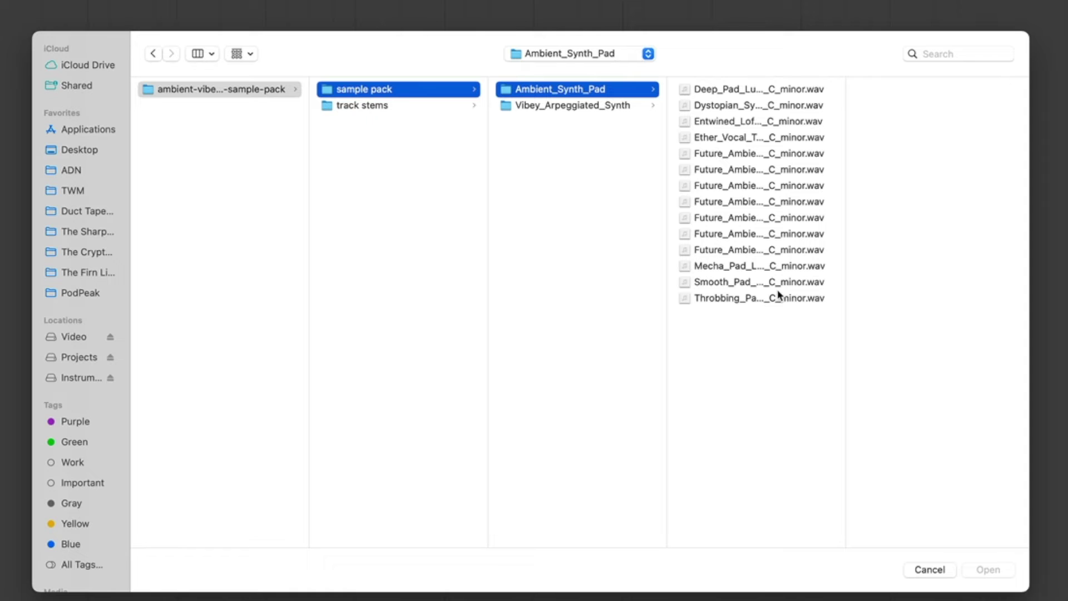
pyautogui.click(598, 109)
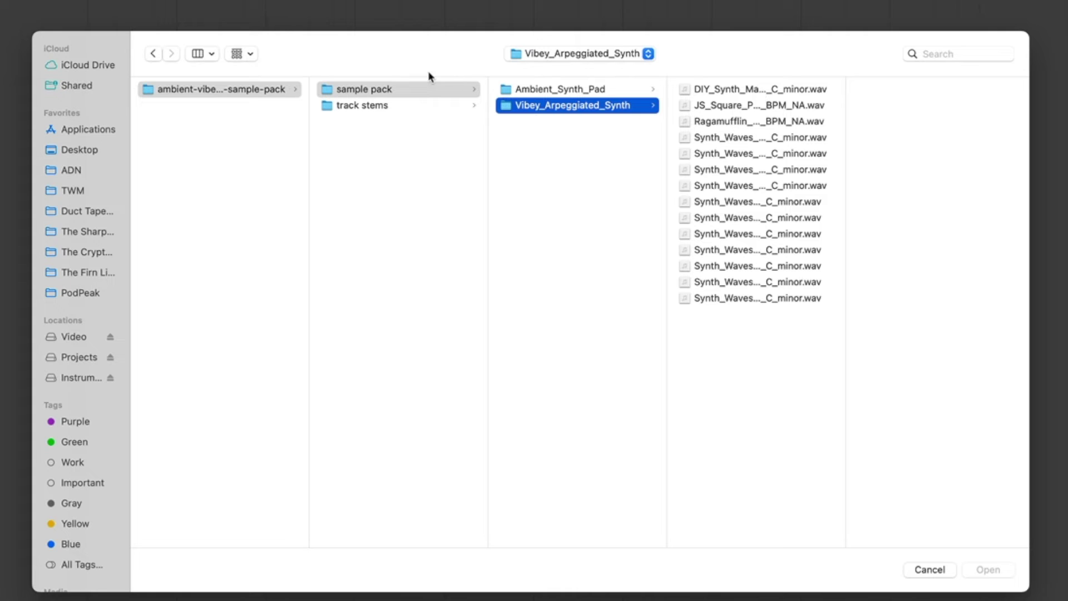
pyautogui.click(382, 90)
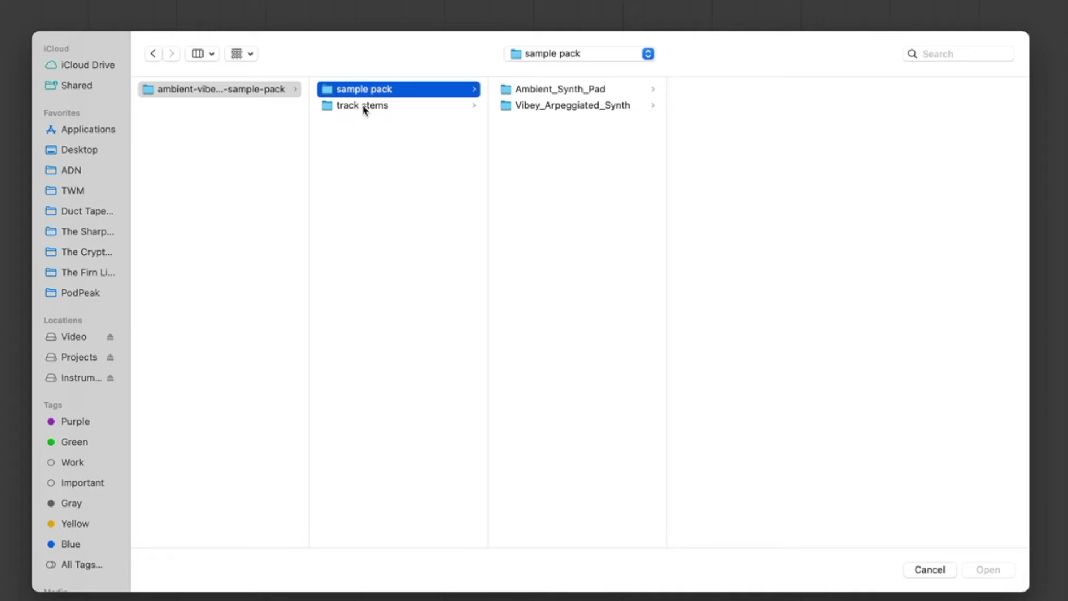
# - Examine the audio files in the downloaded pack's track stems folder, leaving the file selection without inserting anything
pyautogui.click(364, 107)
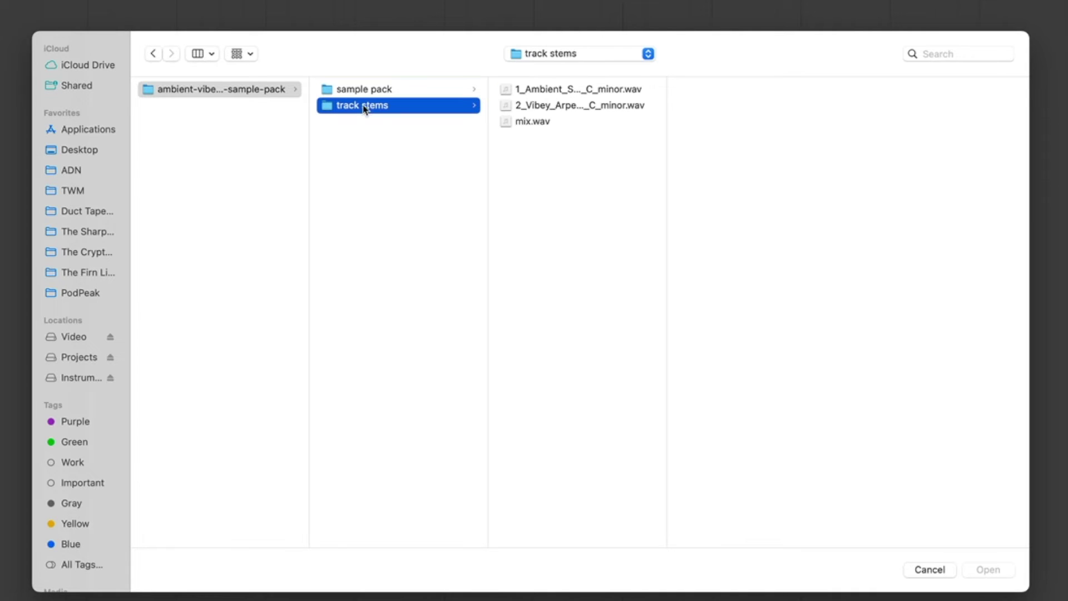
pyautogui.doubleClick(666, 126)
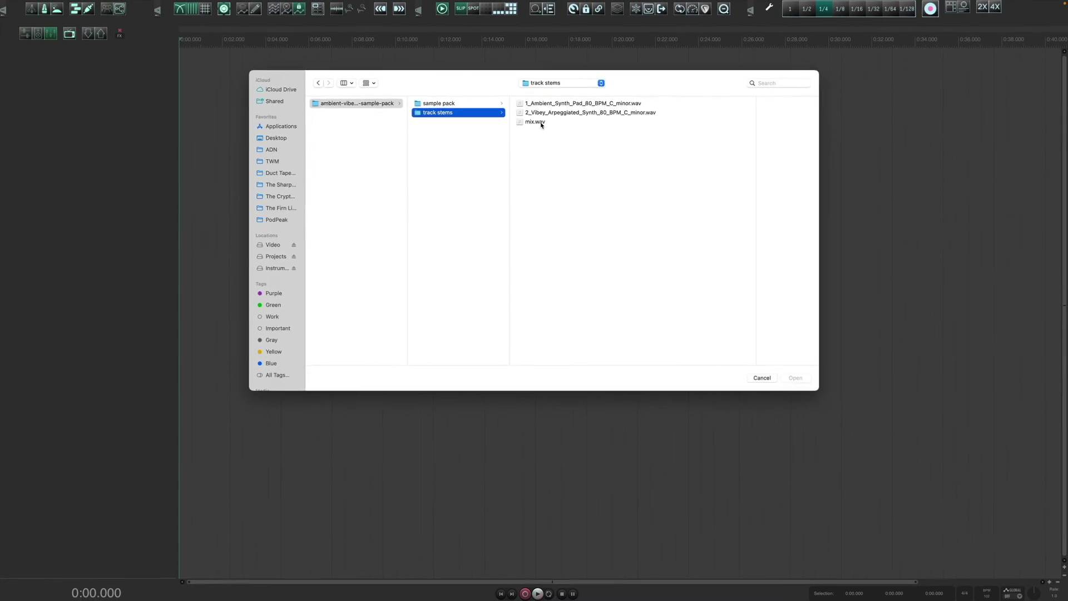
pyautogui.click(762, 377)
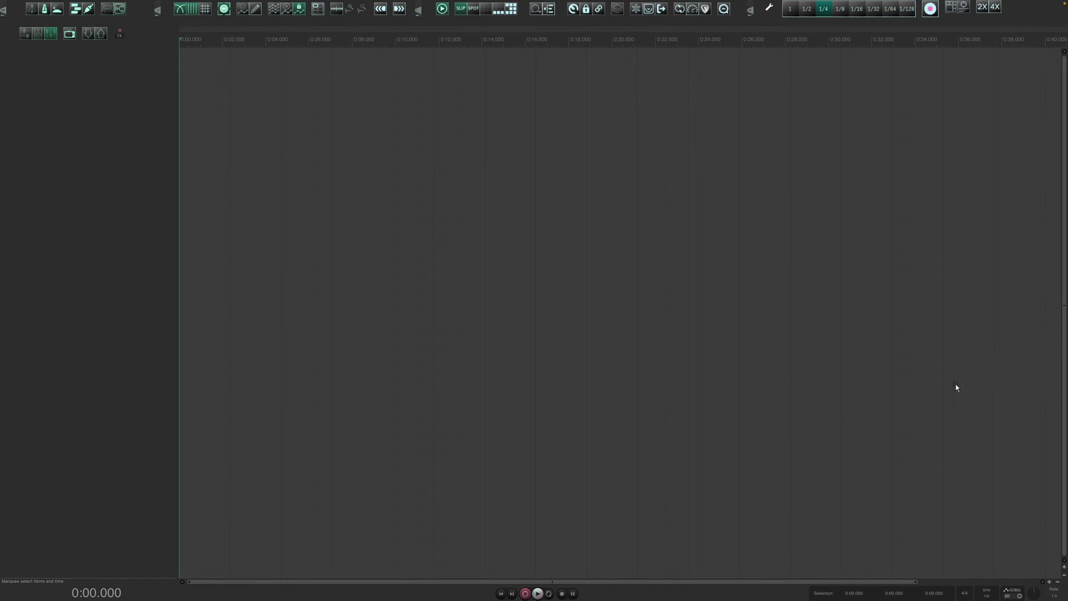
# - Show the Media Explorer and open the pack's Ambient_Synth_Pad folder inside sample pack
pyautogui.press('super+alt+x')
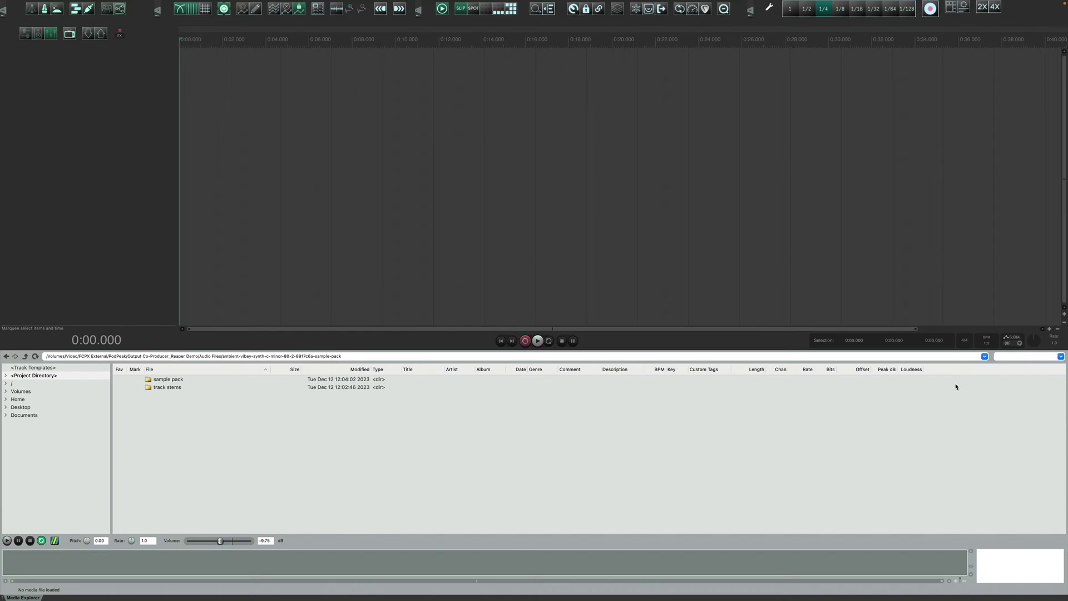
pyautogui.doubleClick(167, 380)
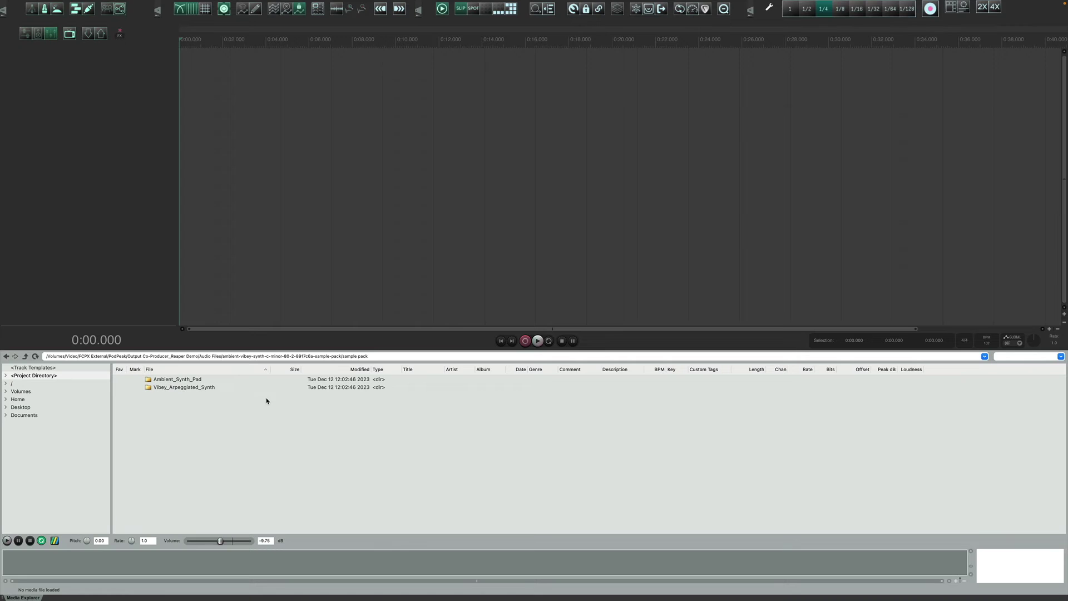
pyautogui.doubleClick(188, 380)
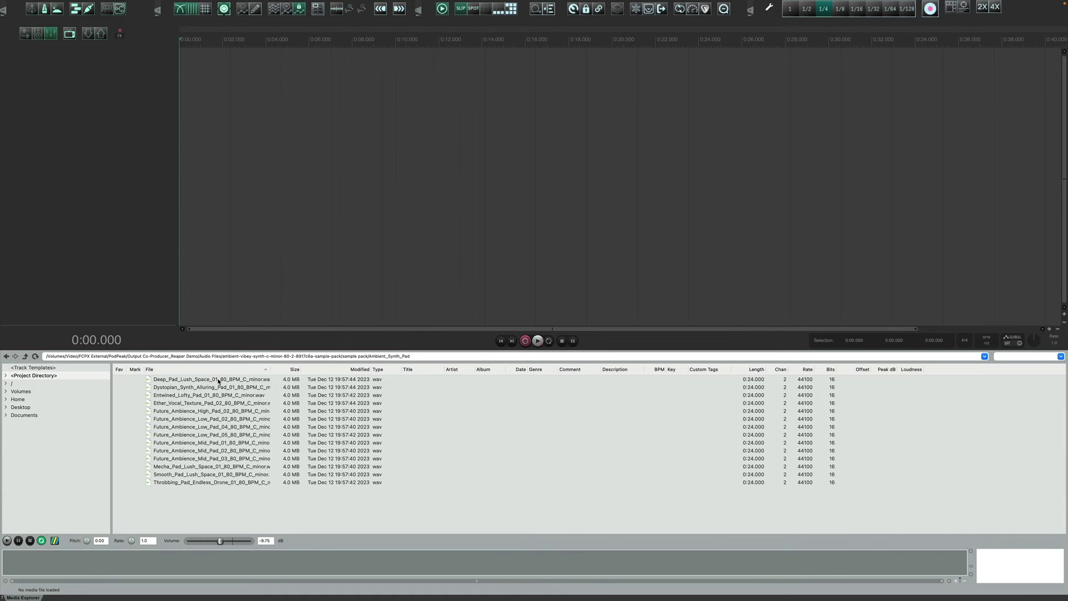
# - Preview each sample in the Ambient_Synth_Pad folder in order, from Deep_Pad_Lush_Space_01 to Throbbing_Pad_Endless_Drone_01, and stop the playback
pyautogui.click(218, 380)
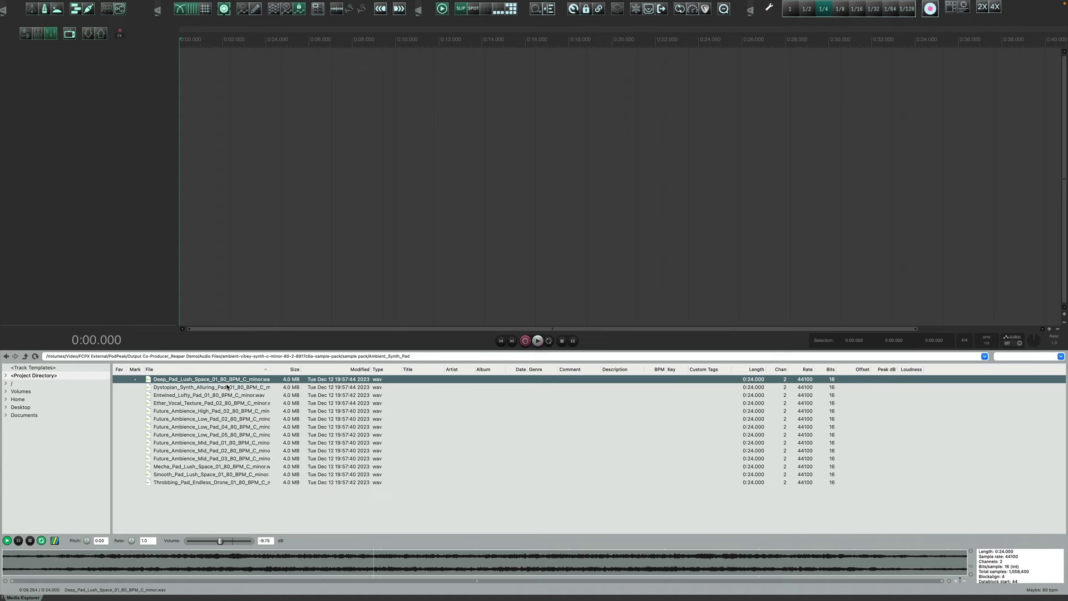
pyautogui.click(212, 388)
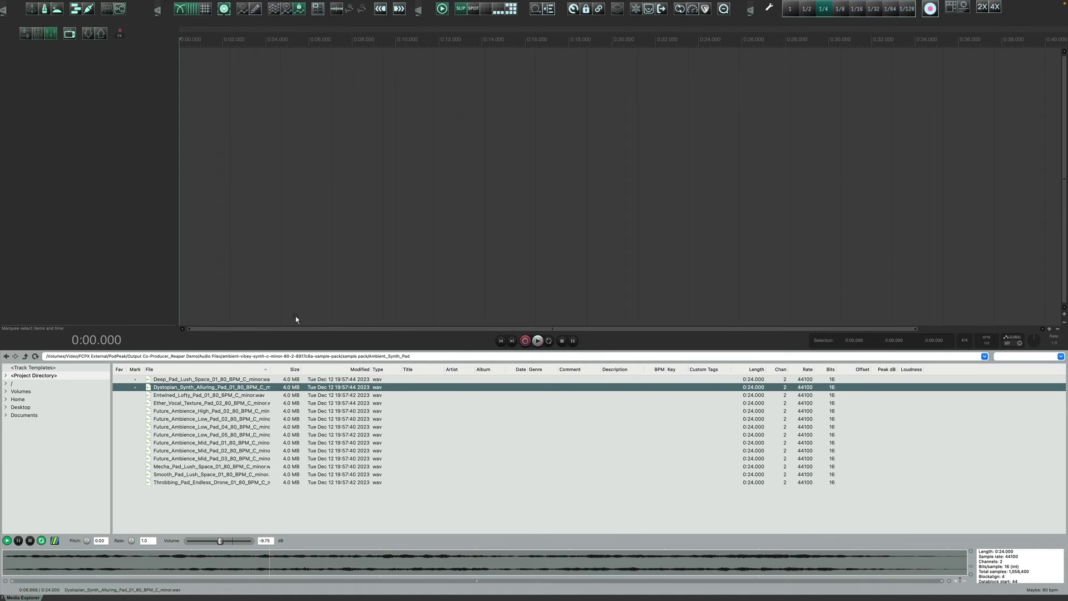
pyautogui.press('Down')
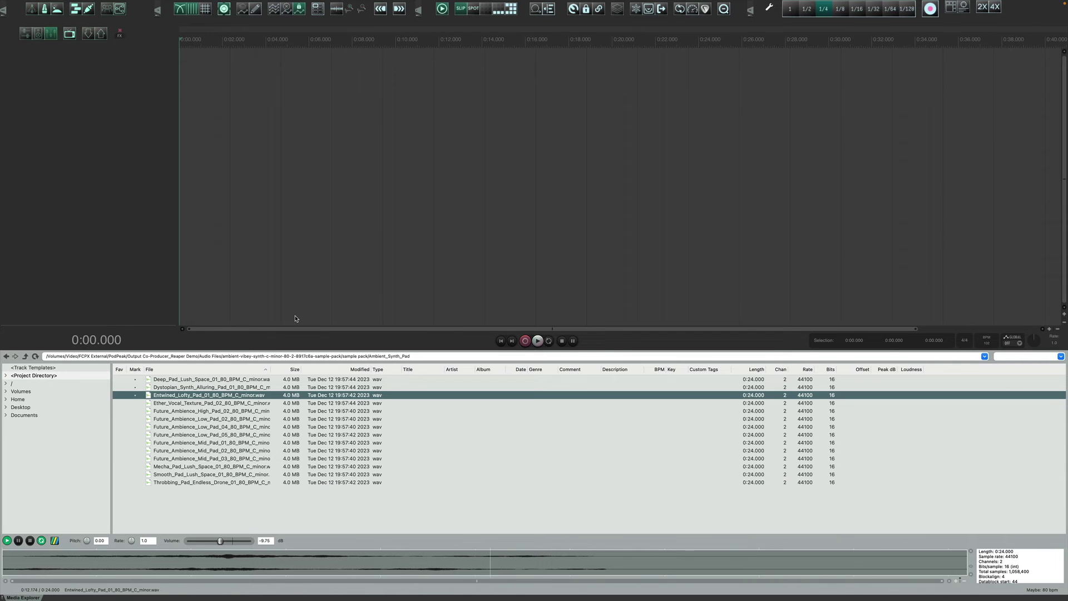
pyautogui.press('Down')
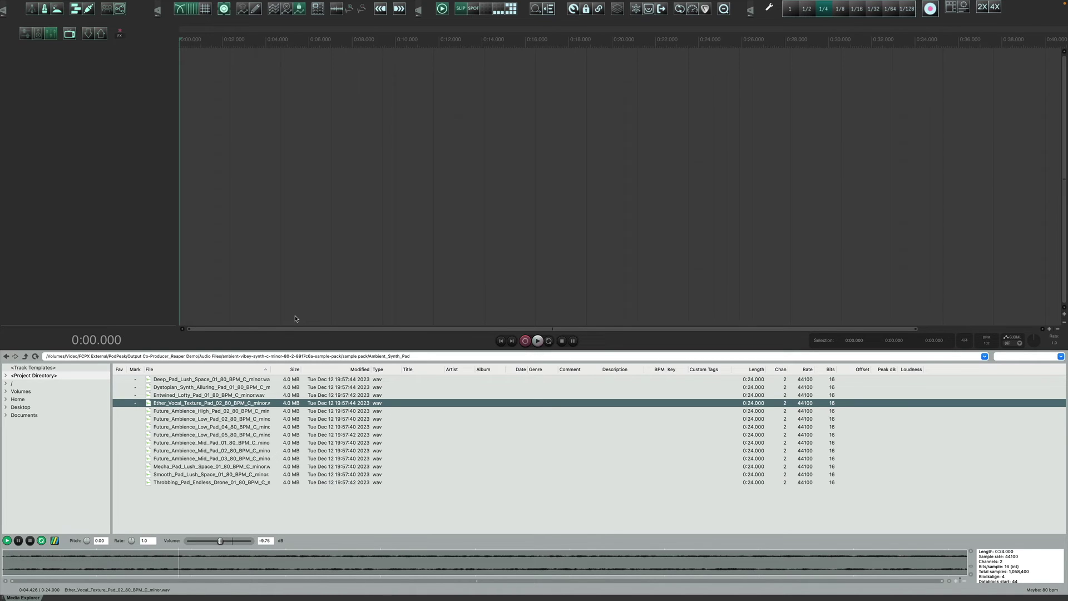
pyautogui.press('Down')
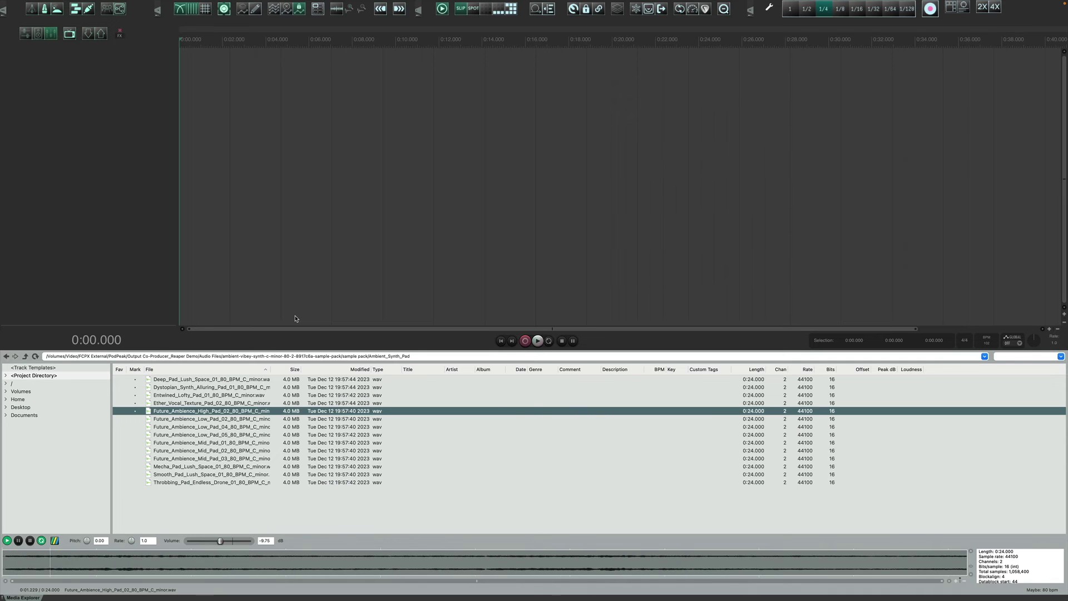
pyautogui.press('Down')
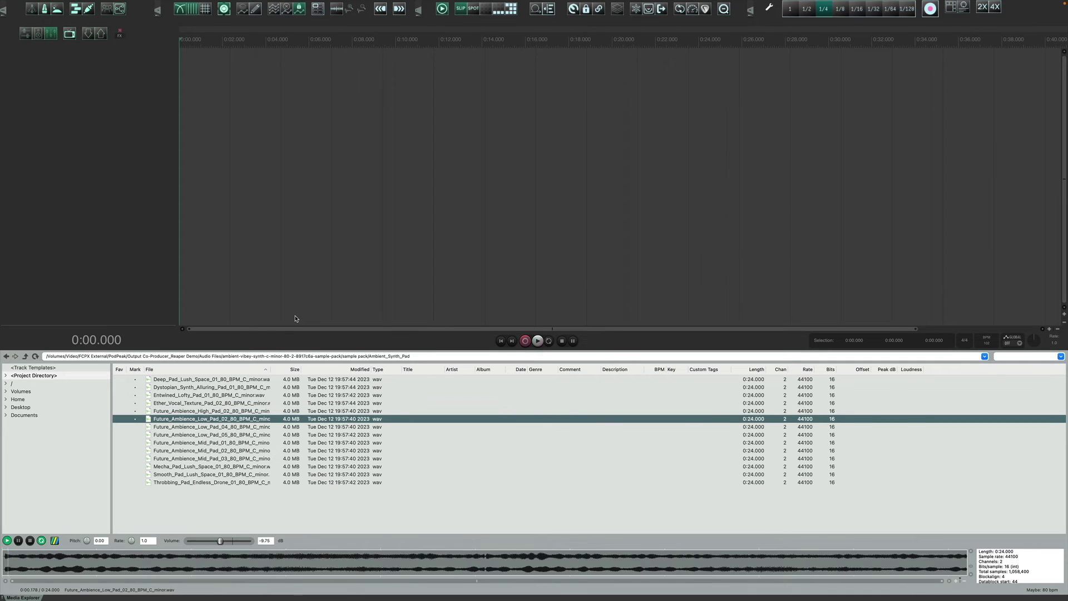
pyautogui.press('Down')
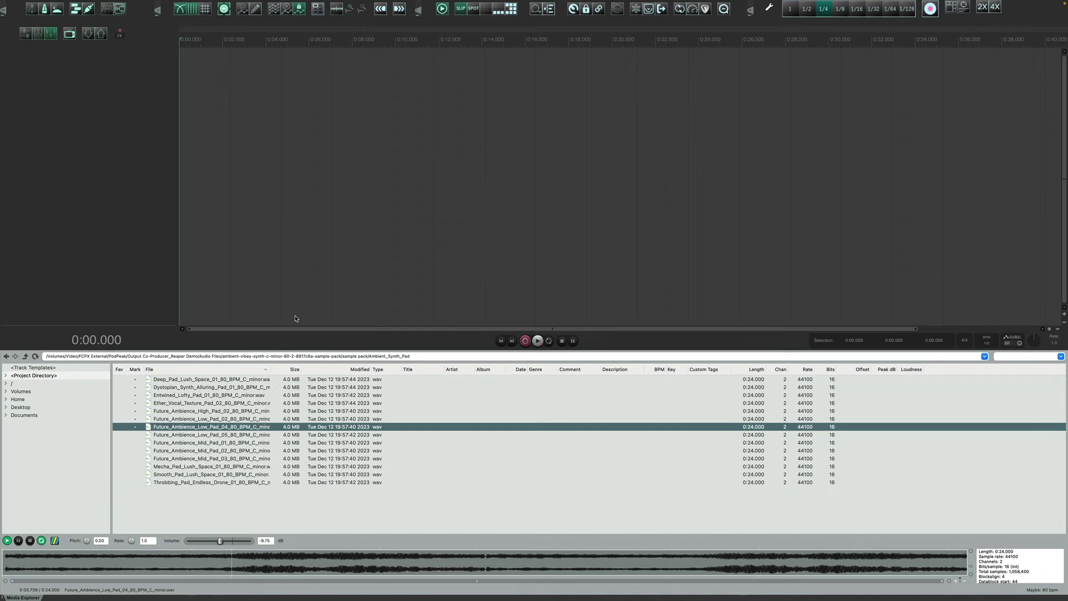
pyautogui.press('Down')
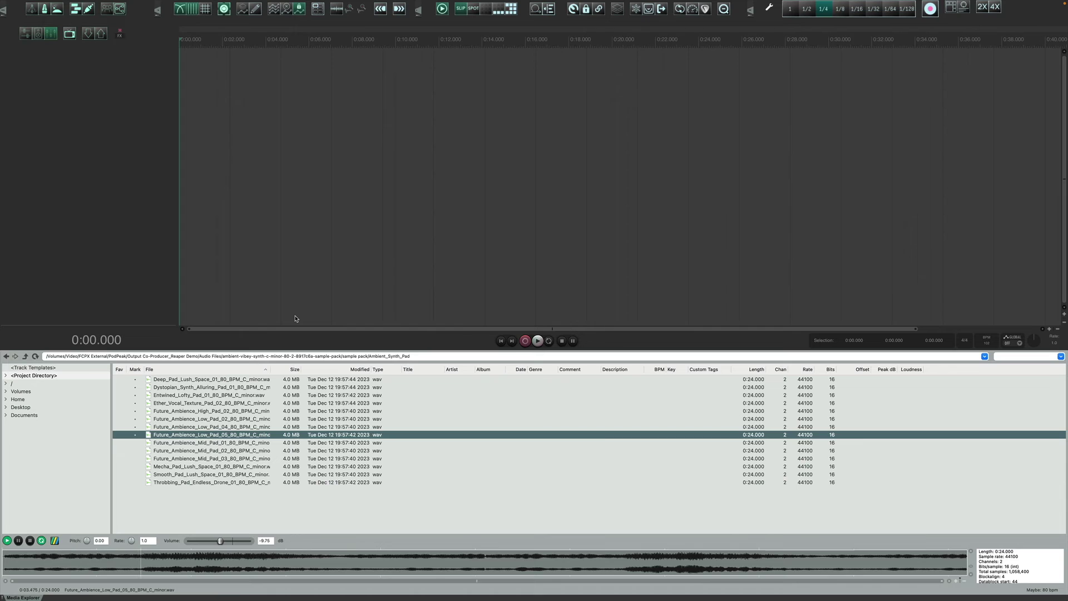
pyautogui.press('Down')
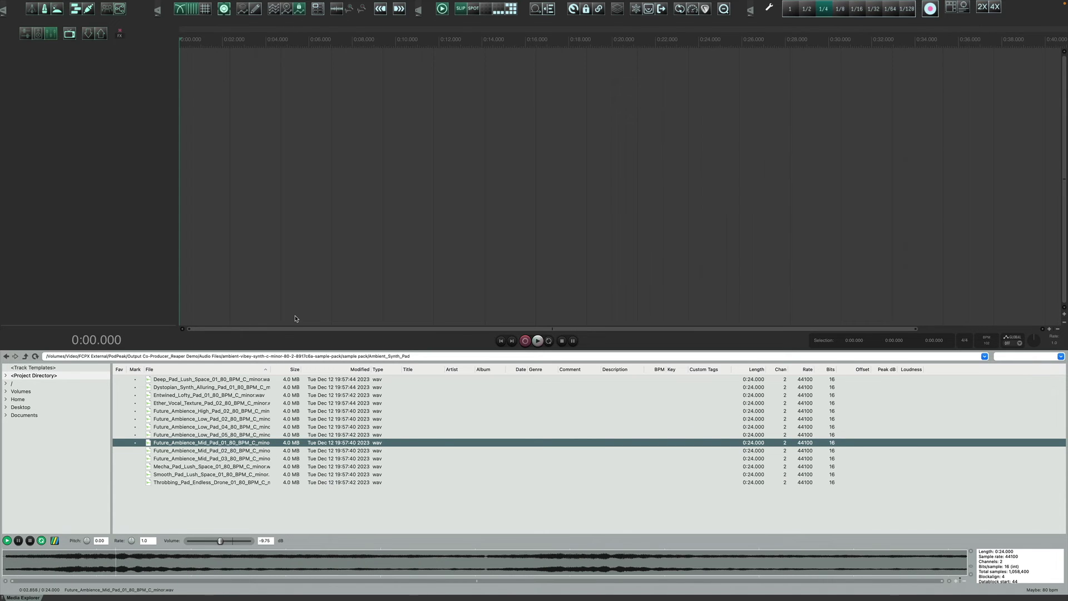
pyautogui.press('Down')
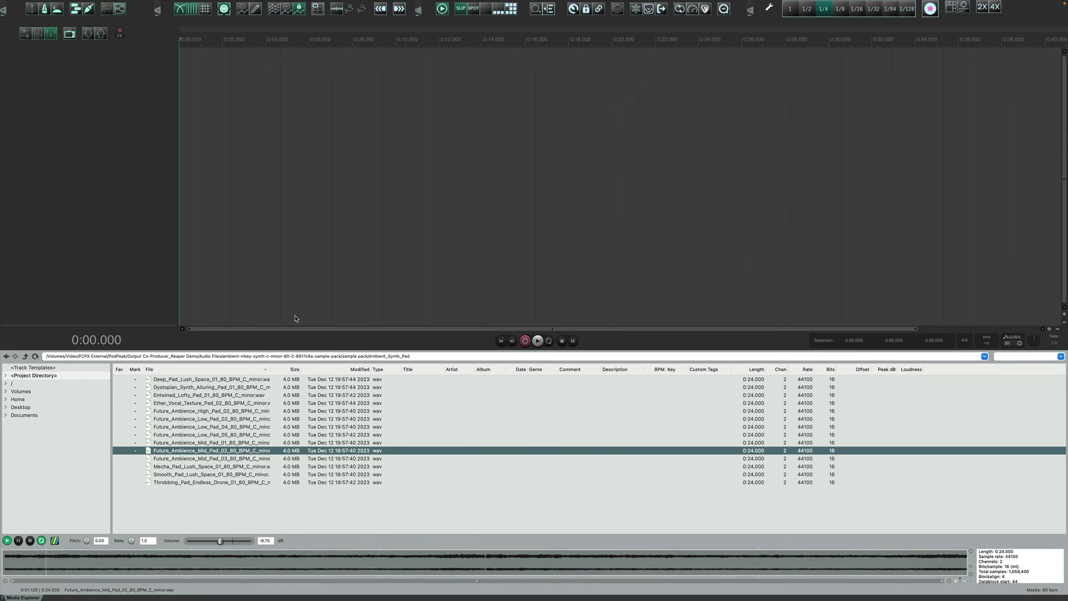
pyautogui.press('Down')
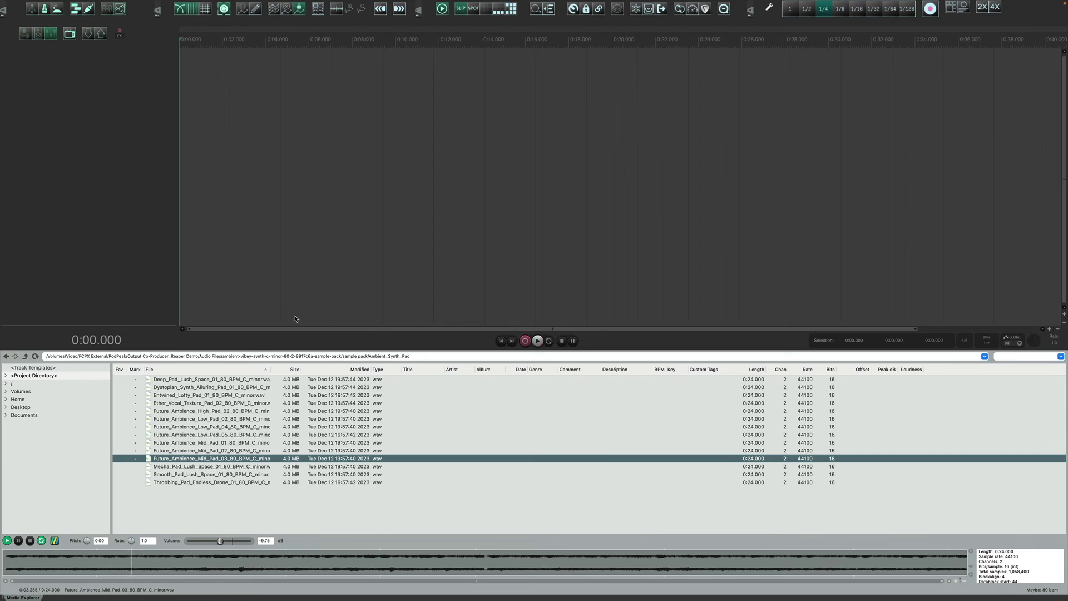
pyautogui.press('Down')
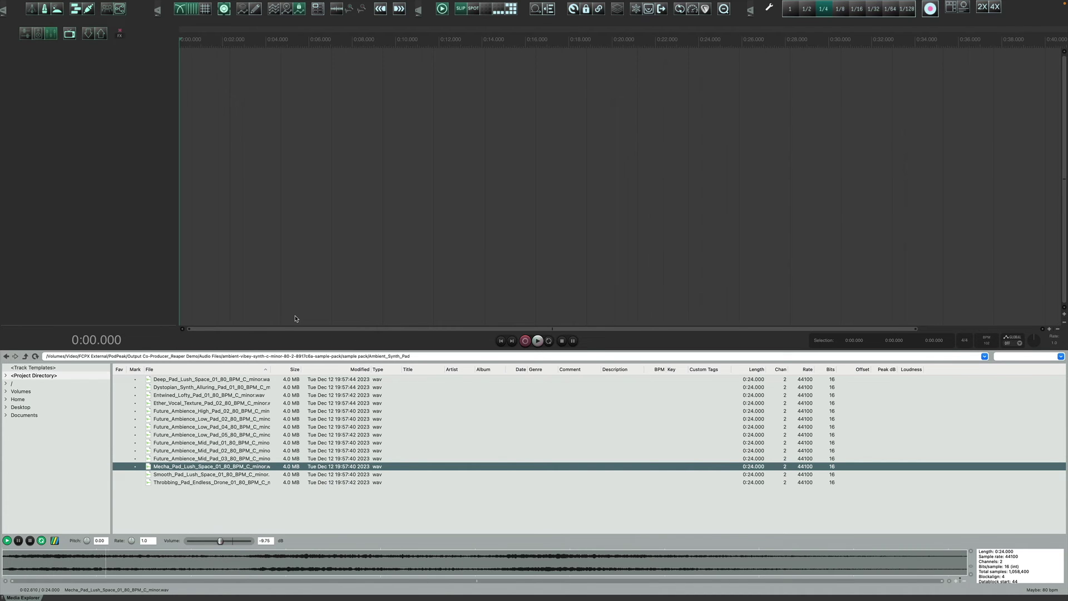
pyautogui.press('Down')
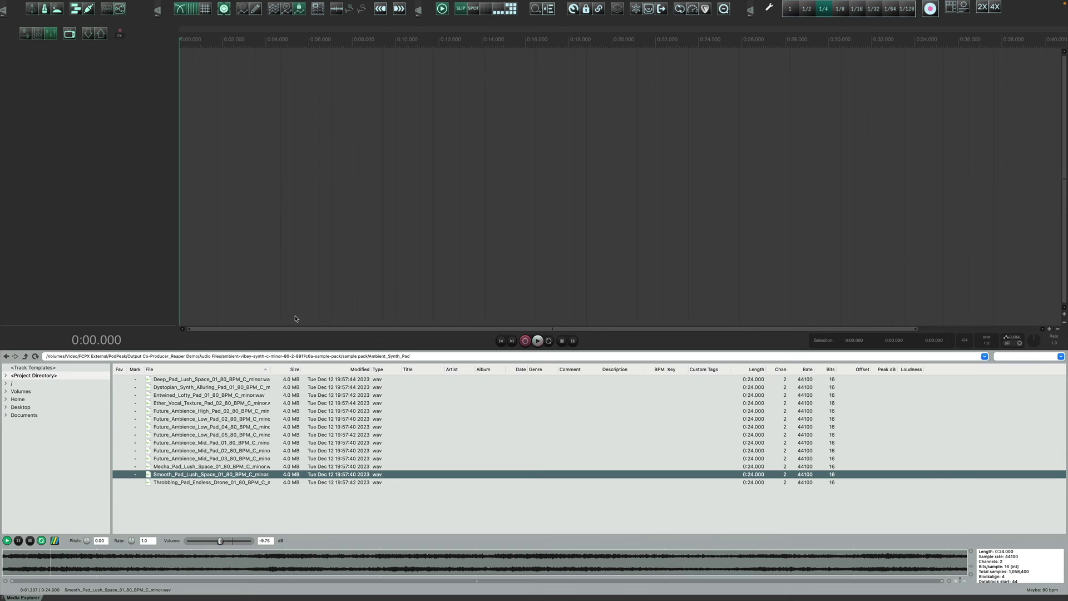
pyautogui.press('Down')
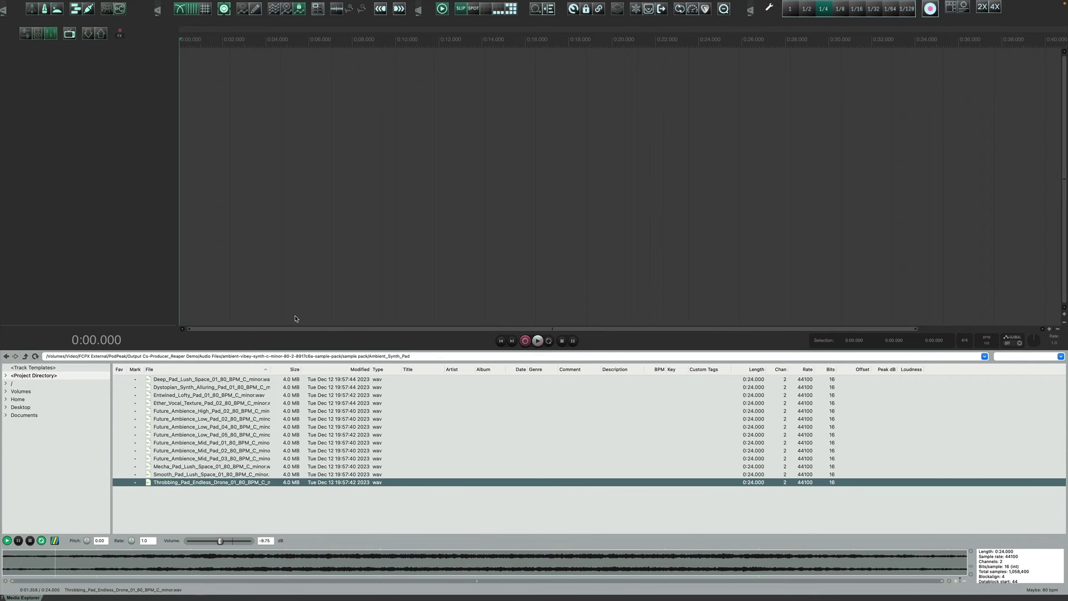
pyautogui.press('space')
# - Open the Vibey_Arpeggiated_Synth folder and preview its DIY_Synth_Machine_PO36_Synth_03 and JS_Square_Pops_Groove_07 samples
pyautogui.click(6, 356)
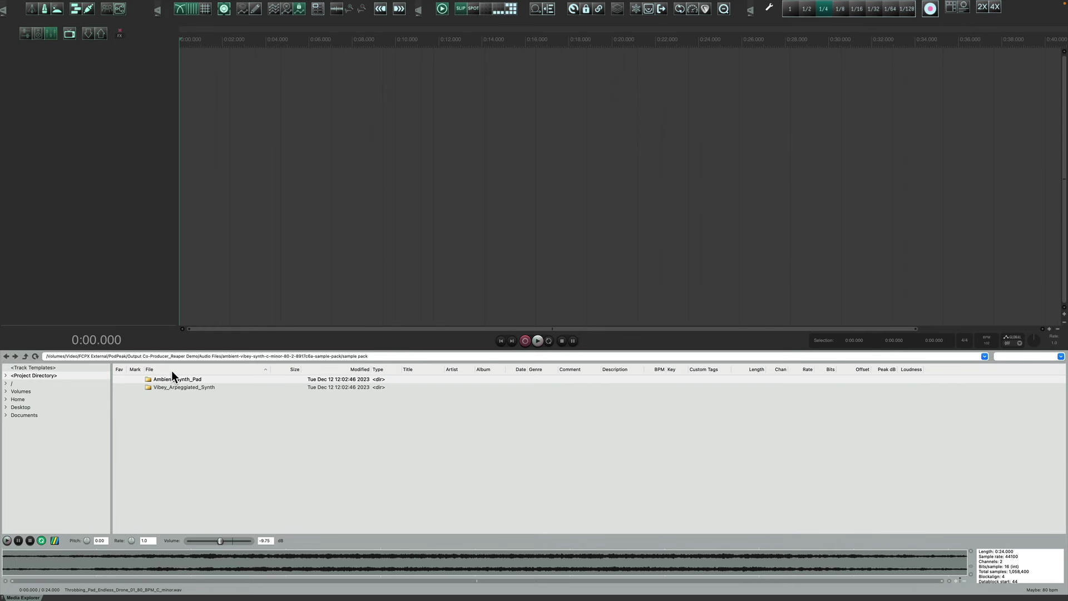
pyautogui.doubleClick(196, 388)
pyautogui.click(199, 379)
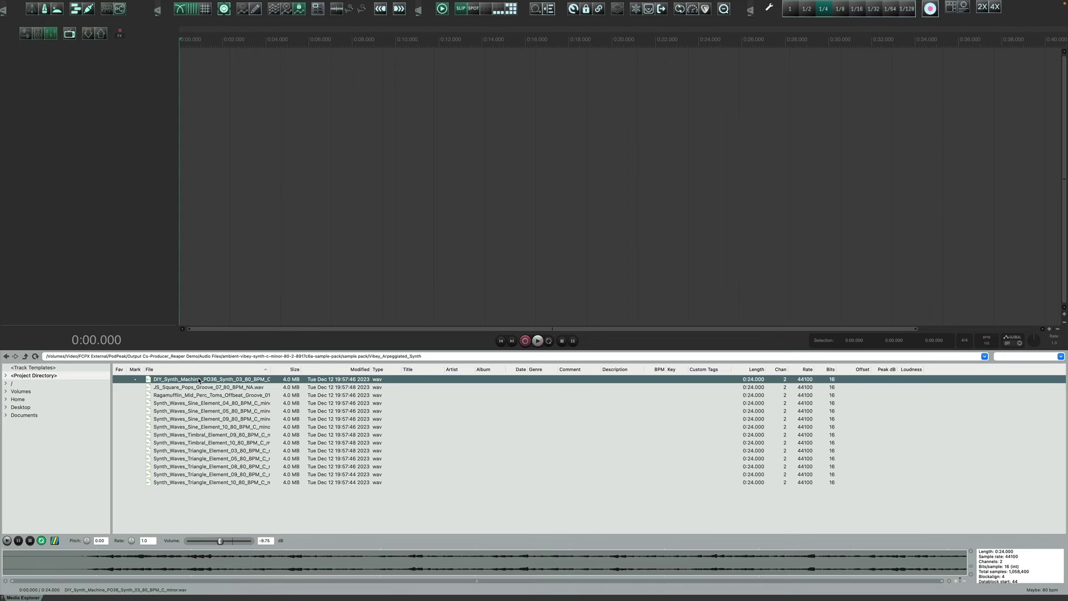
pyautogui.press('Down')
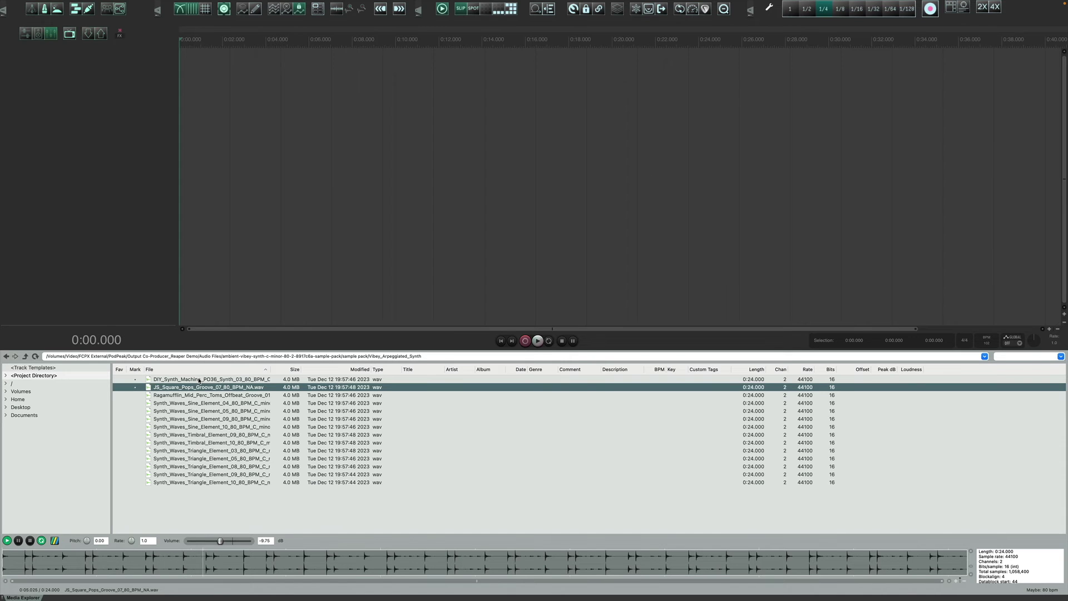
pyautogui.press('space')
# - Place the JS_Square_Pops_Groove_07 sample on a new track at the project start and set the project tempo to 80 BPM
pyautogui.moveTo(165, 388); pyautogui.dragTo(181, 62)
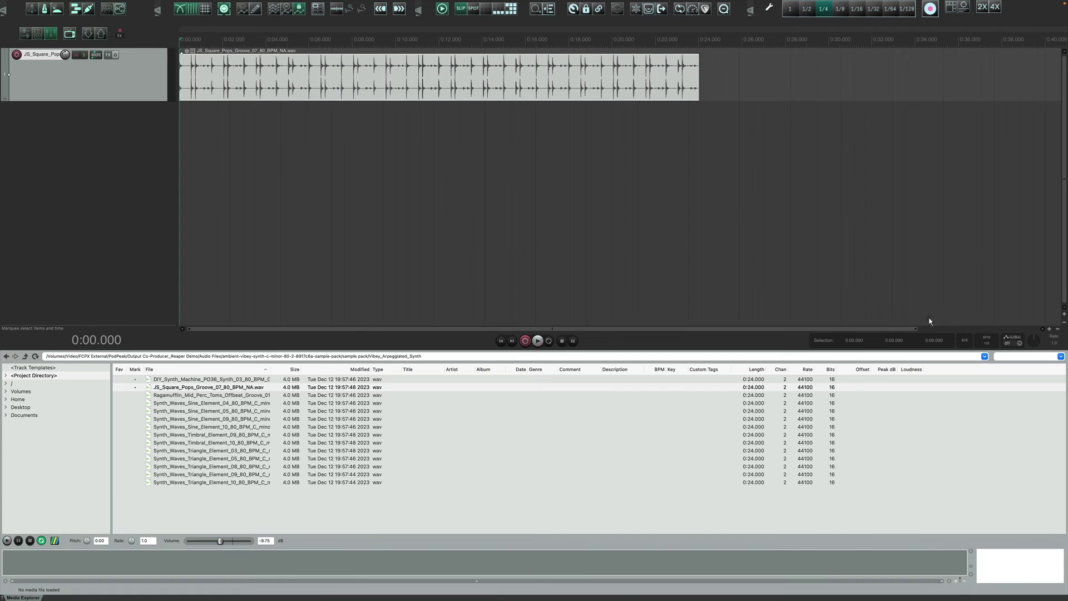
pyautogui.click(987, 344)
pyautogui.write('80')
pyautogui.press('Return')
# - Play the groove against the metronome, stop playback and lower the JS_Square_Pops_Groove_07 item's volume to about -7 dB
pyautogui.press('space')
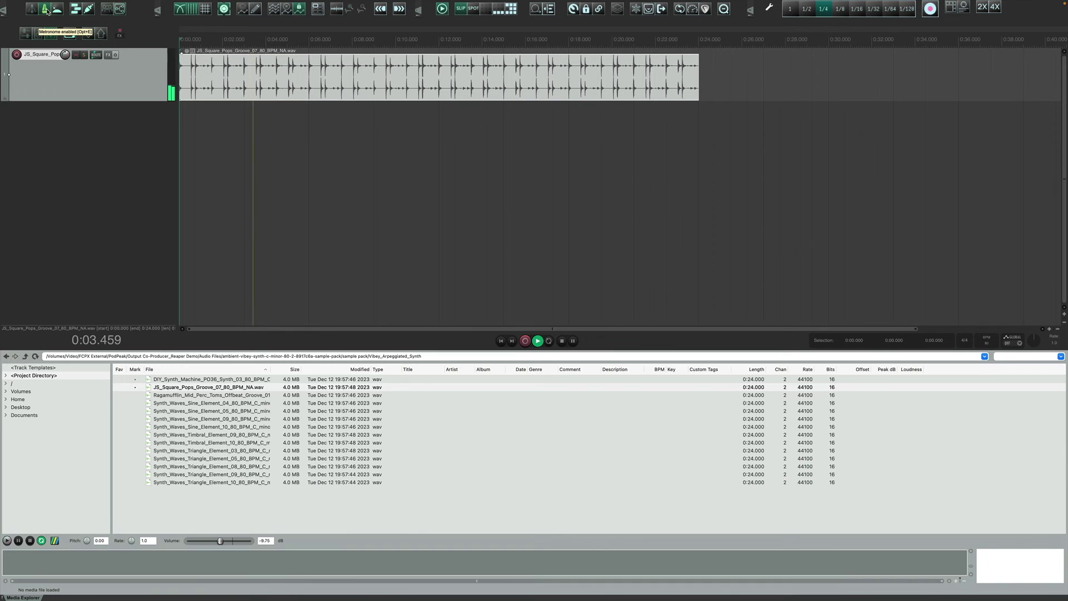
pyautogui.moveTo(190, 53); pyautogui.dragTo(190, 107)
pyautogui.press('space')
pyautogui.doubleClick(187, 50)
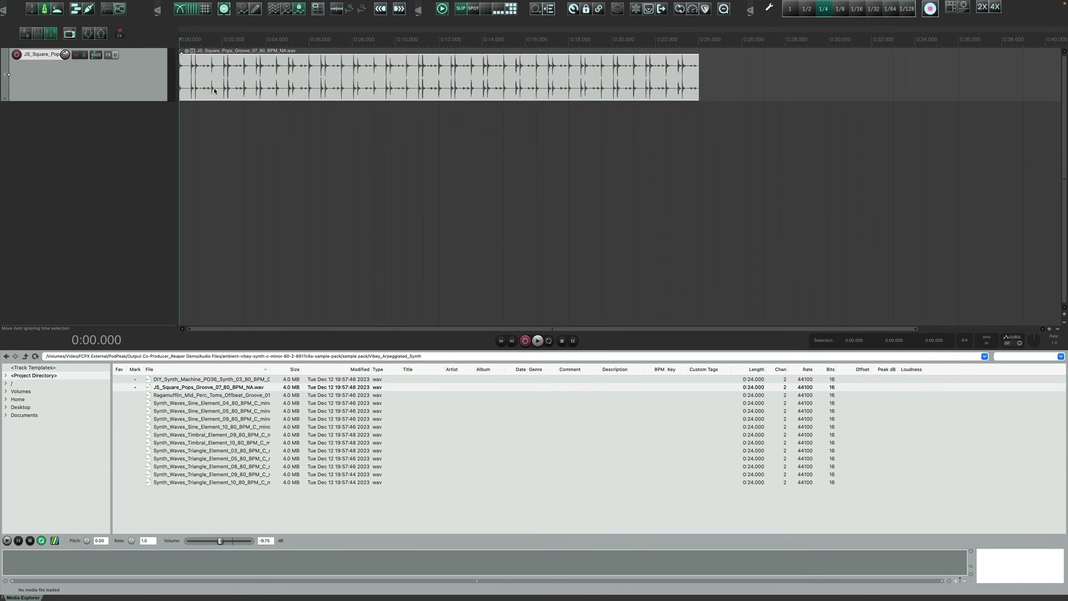
pyautogui.moveTo(193, 51); pyautogui.dragTo(194, 307)
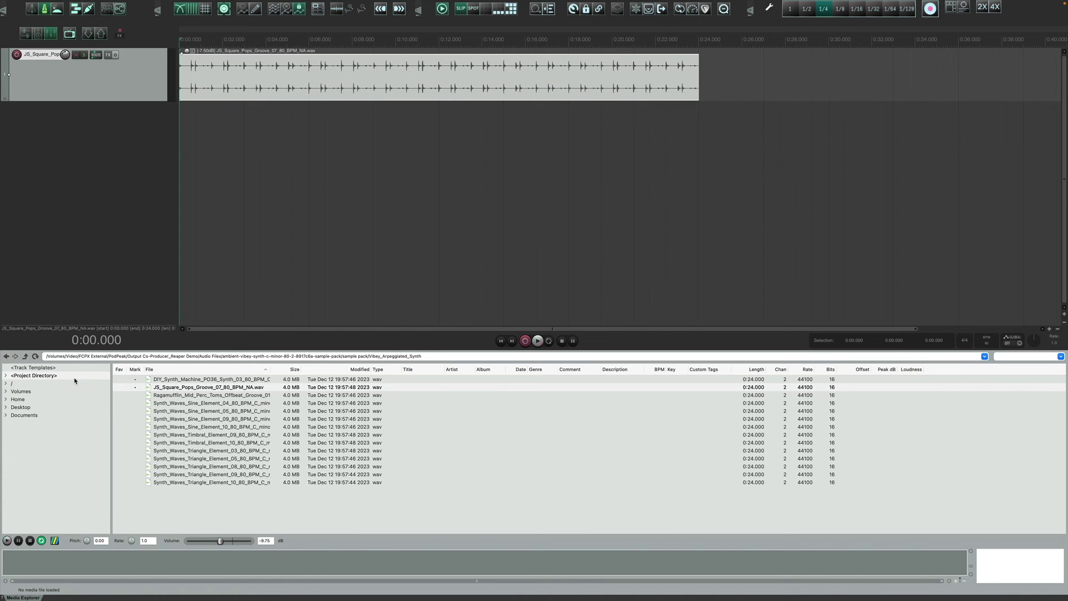
# - Preview Deep_Pad_Lush_Space_01 from the Ambient_Synth_Pad folder and add it on a new track below the groove, starting at 0:00
pyautogui.click(4, 357)
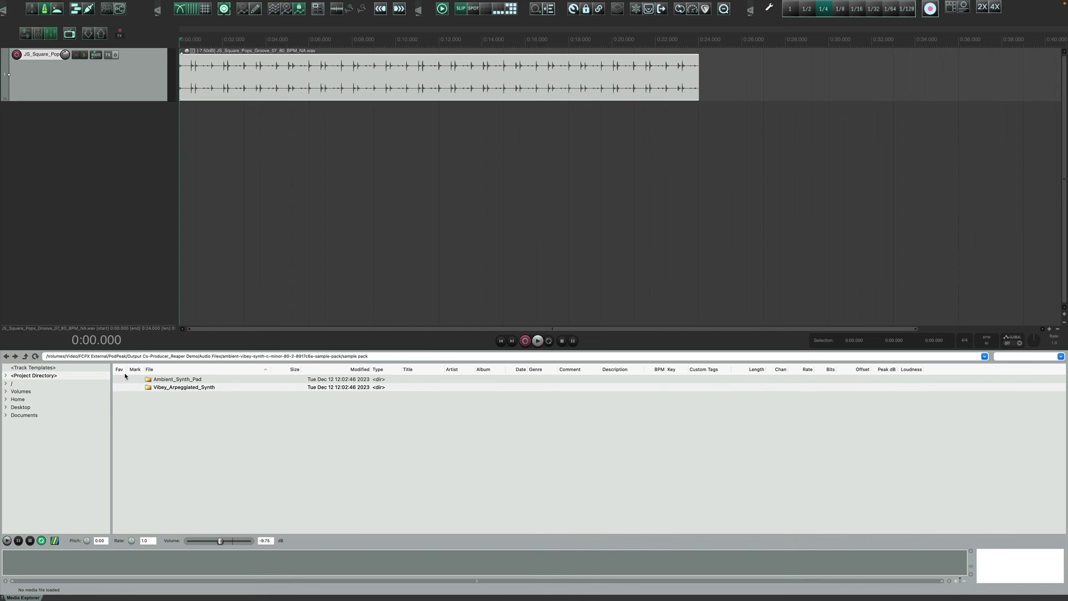
pyautogui.doubleClick(166, 380)
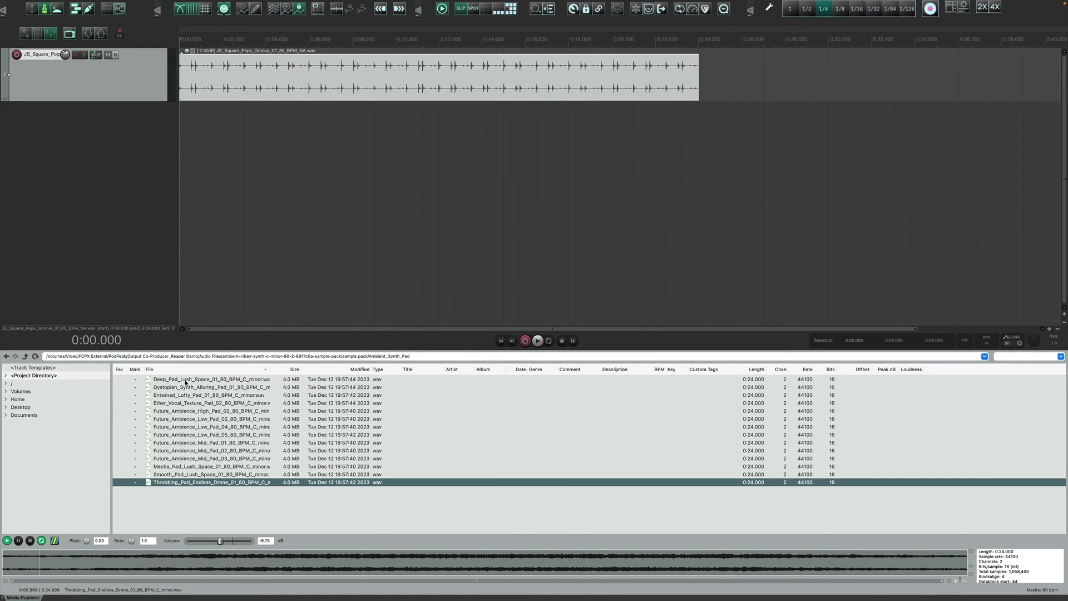
pyautogui.click(198, 380)
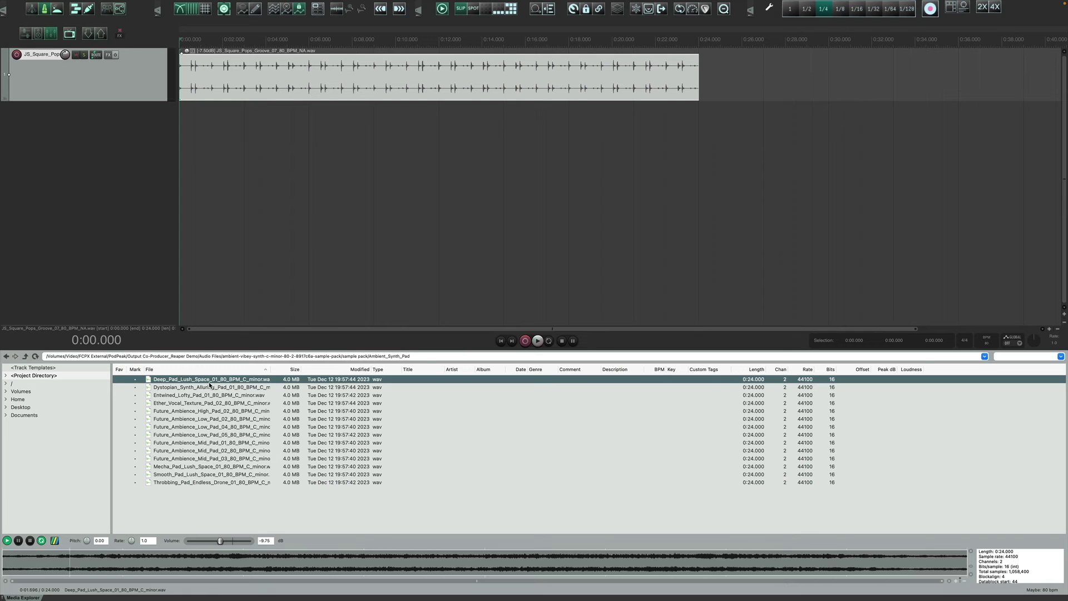
pyautogui.press('space')
pyautogui.moveTo(210, 381); pyautogui.dragTo(154, 173)
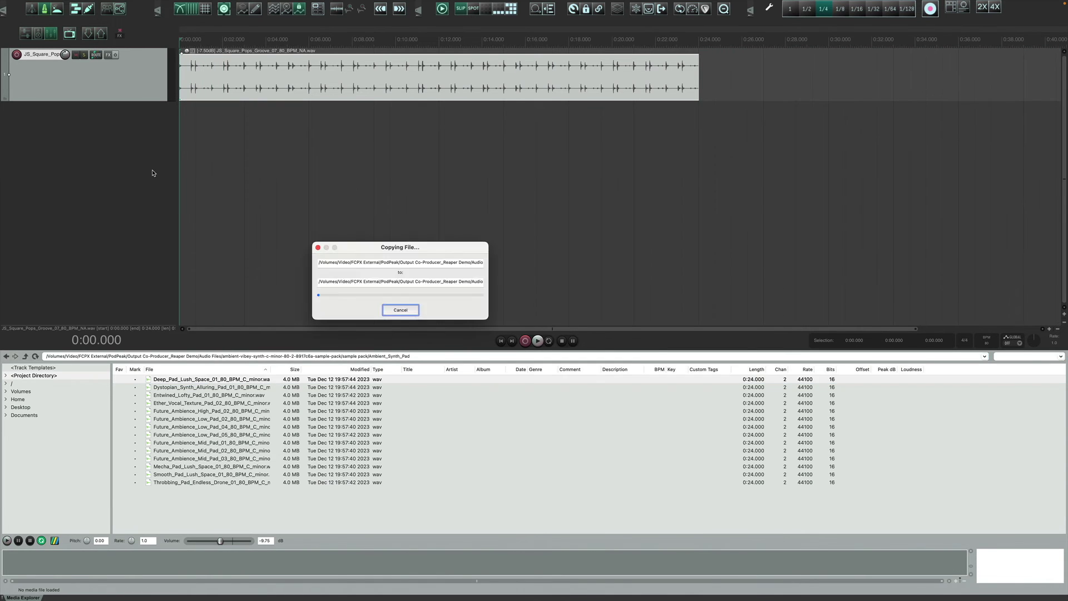
pyautogui.scroll(2, 226, 176)
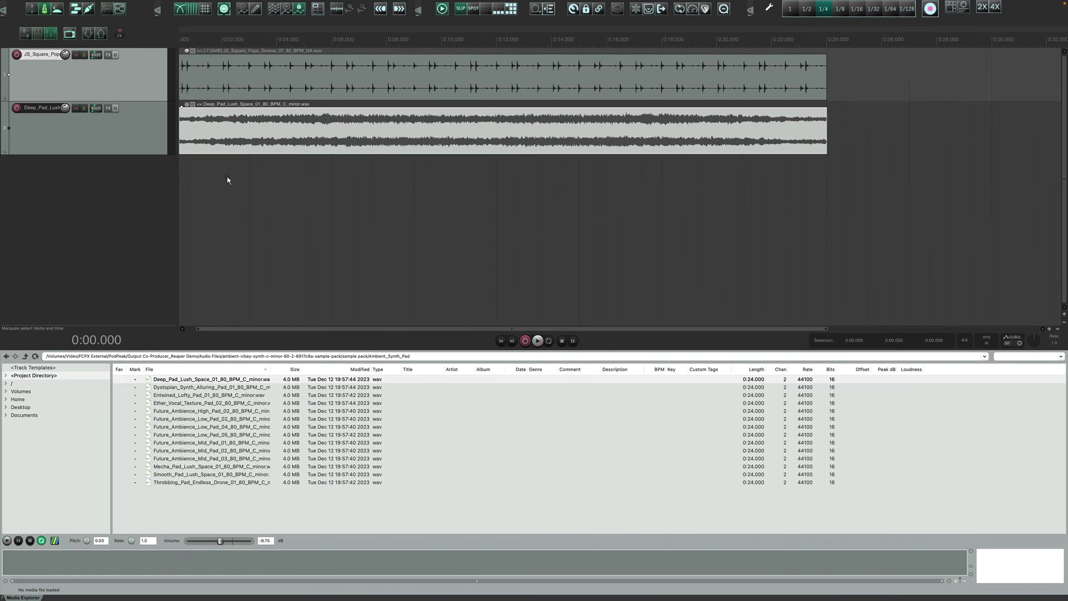
# - Select the Deep_Pad_Lush_Space_01 item and play the pad together with the groove from the project start
pyautogui.click(243, 140)
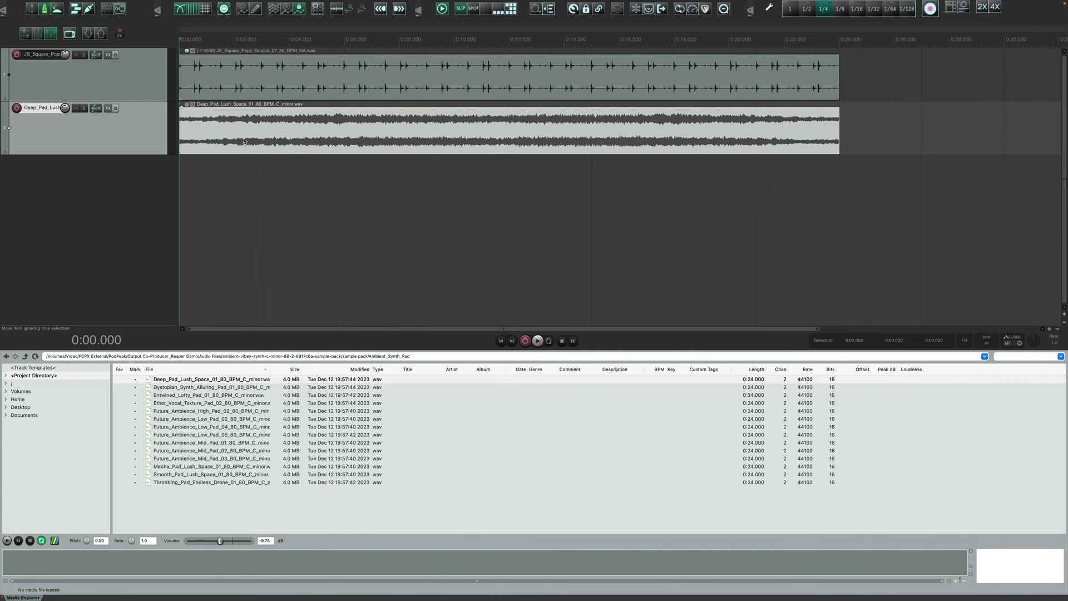
pyautogui.press('space')
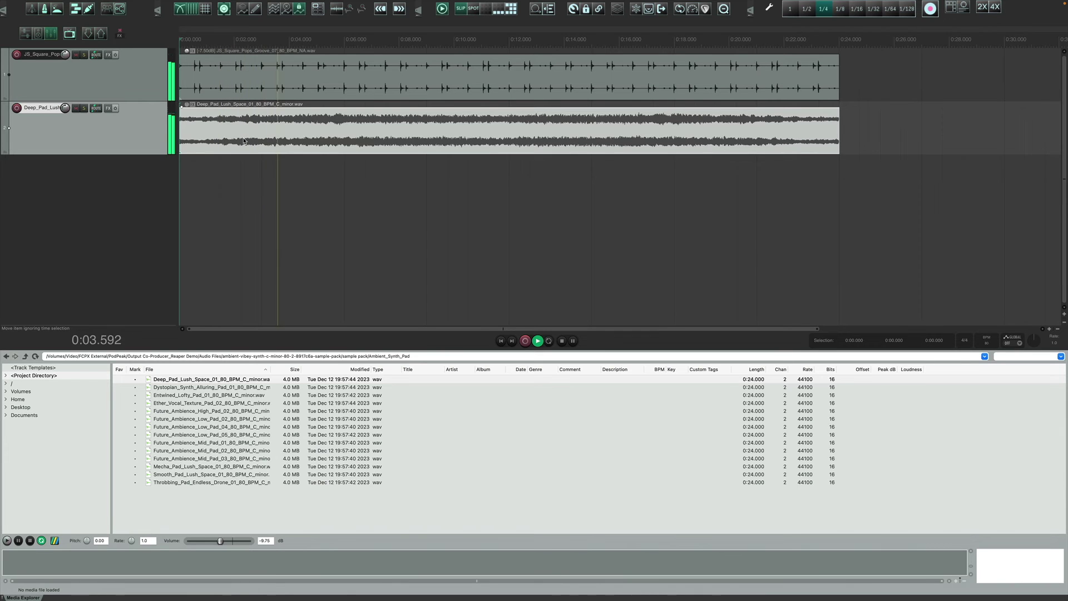
pyautogui.scroll(-5, 261, 144)
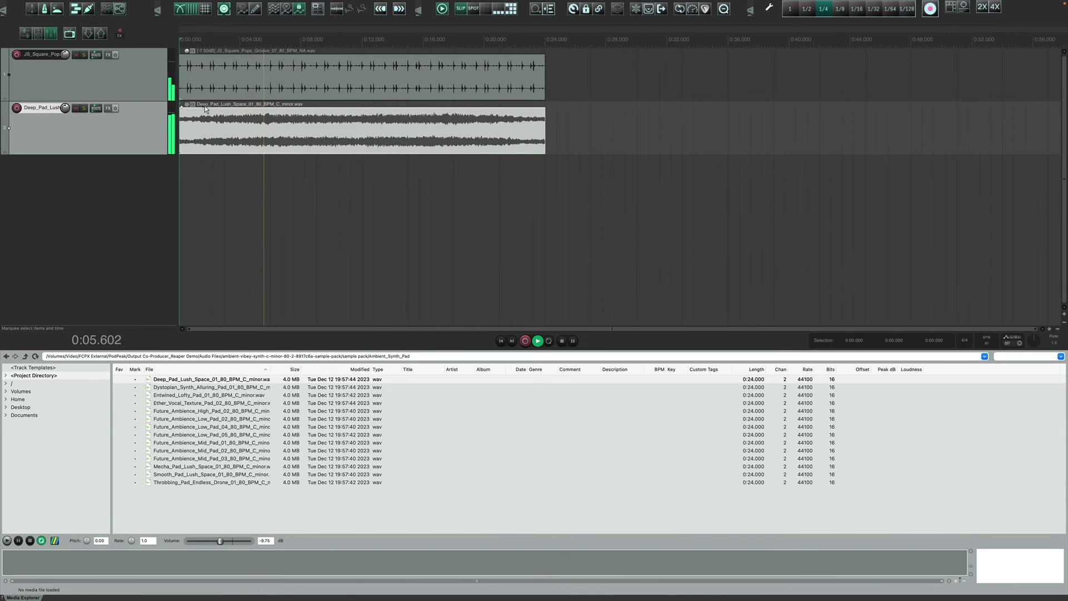
# - Lower the Deep_Pad_Lush_Space_01 item's volume to about -6 dB, then split it at 0:12 and delete its first half
pyautogui.moveTo(185, 104); pyautogui.dragTo(185, 130)
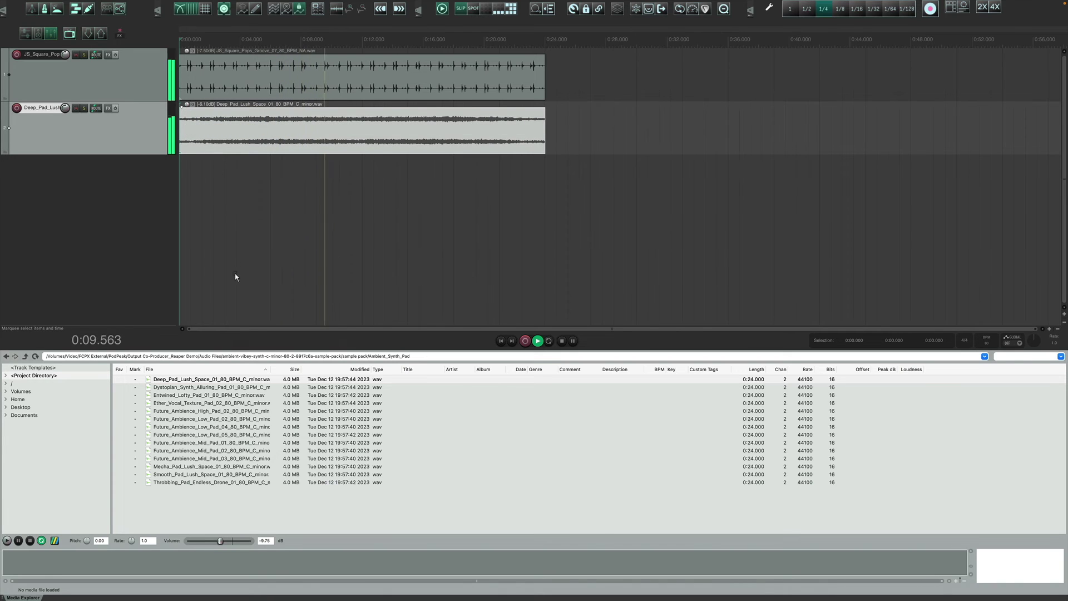
pyautogui.press('space')
pyautogui.click(361, 138)
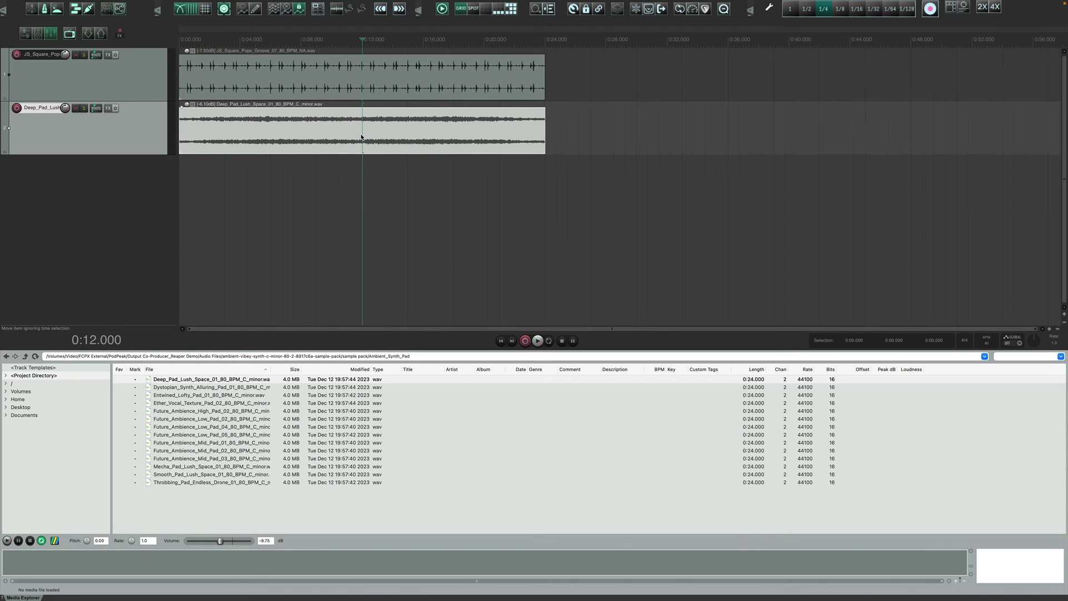
pyautogui.press('s')
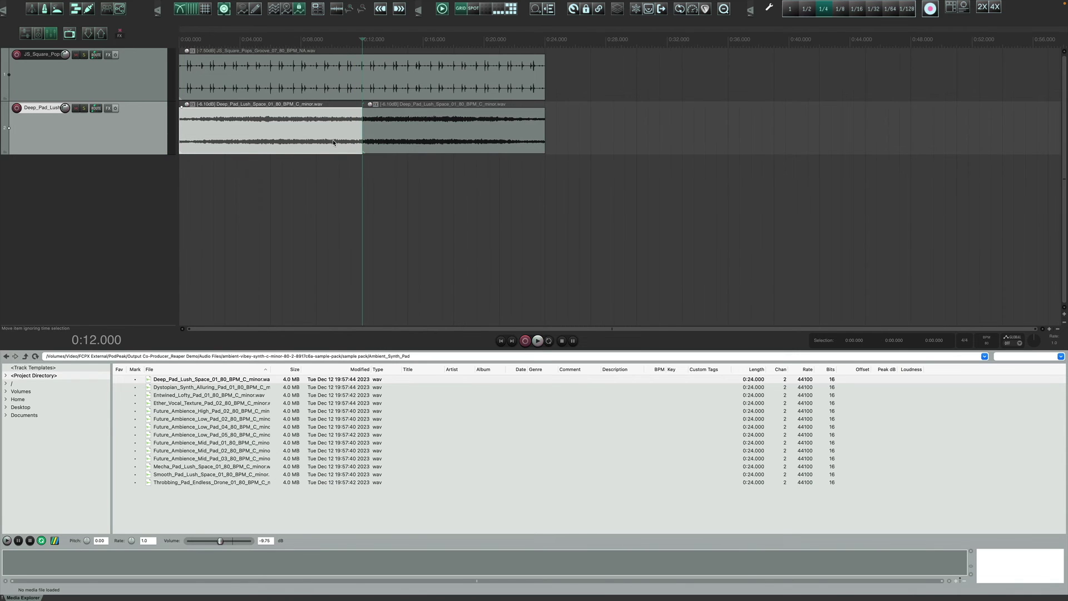
pyautogui.press('Delete')
# - Play the project from the start to hear the pad enter at 0:12 beneath the groove
pyautogui.hscroll(2, 329, 142)
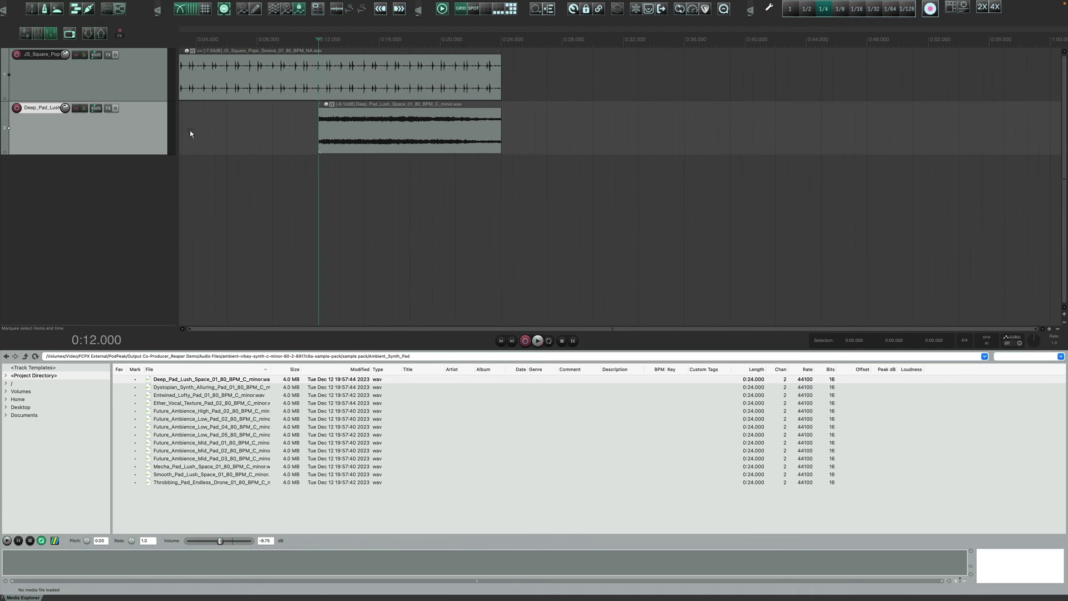
pyautogui.press('Home')
pyautogui.press('space')
pyautogui.scroll(-1, 204, 133)
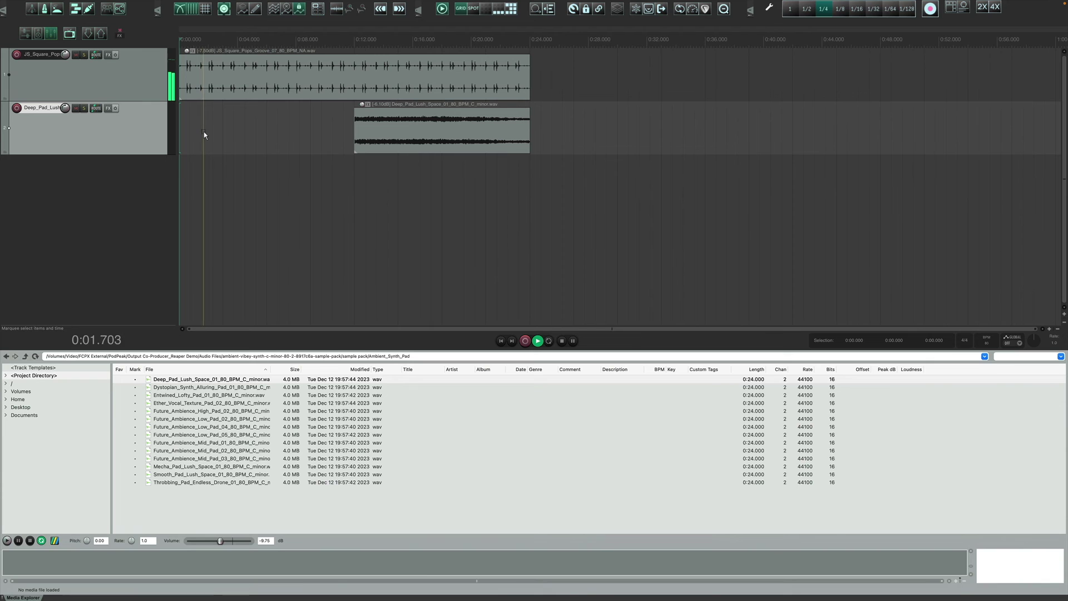
pyautogui.moveTo(375, 144)
pyautogui.mouseDown()
pyautogui.moveTo(327, 145)
pyautogui.moveTo(365, 145)
pyautogui.moveTo(355, 145)
pyautogui.mouseUp()
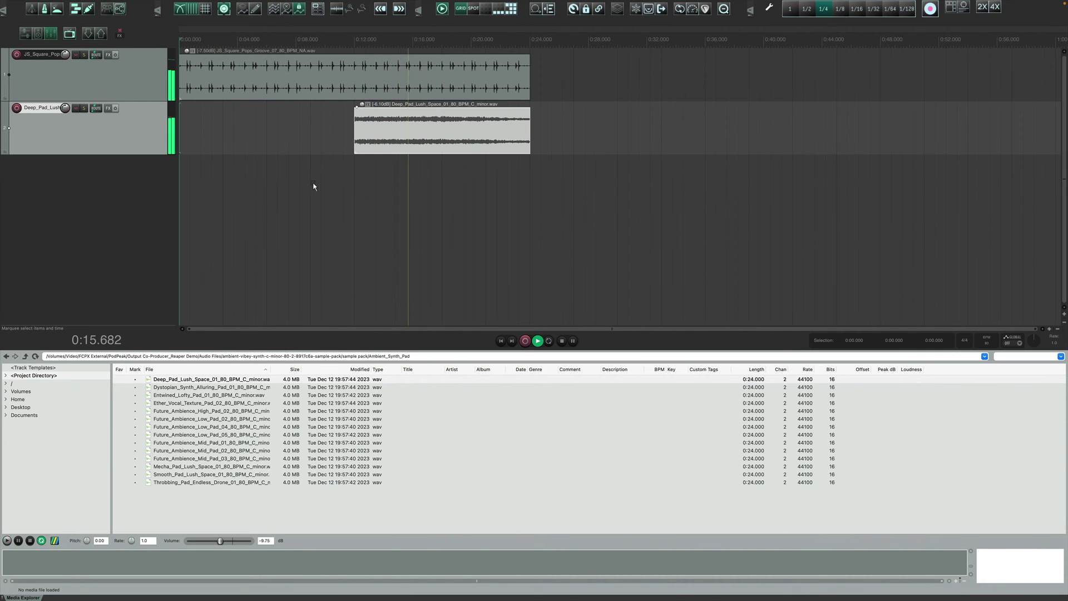
pyautogui.scroll(-1, 313, 183)
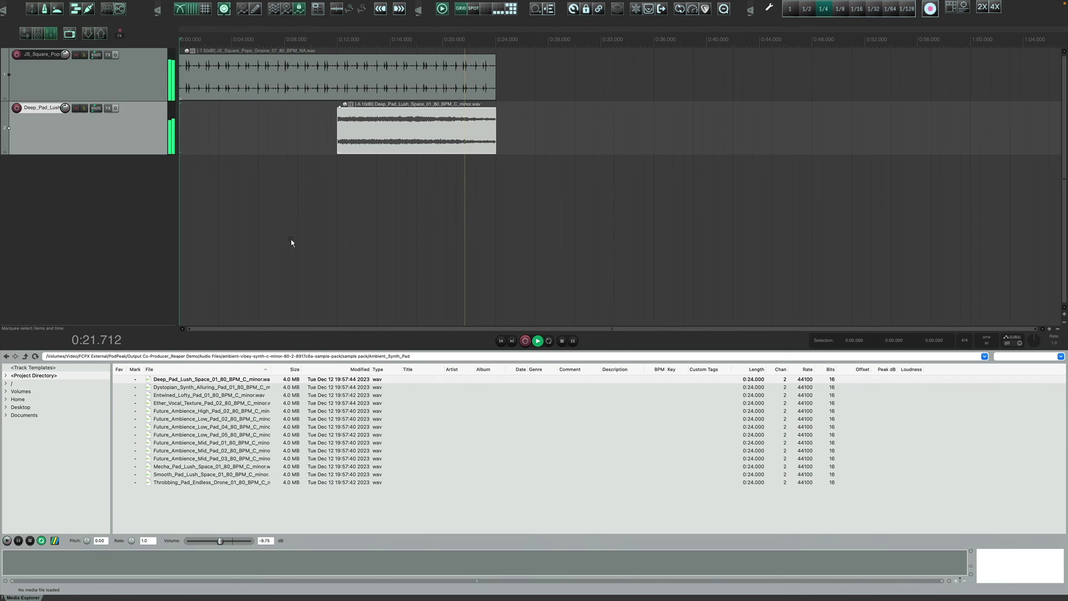
# - Replace the remaining Deep_Pad_Lush_Space_01 item with Future_Ambience_Low_Pad_05 at 0:00 on the same track, previewing low pads 04 and 05
pyautogui.click(377, 142)
pyautogui.press('Delete')
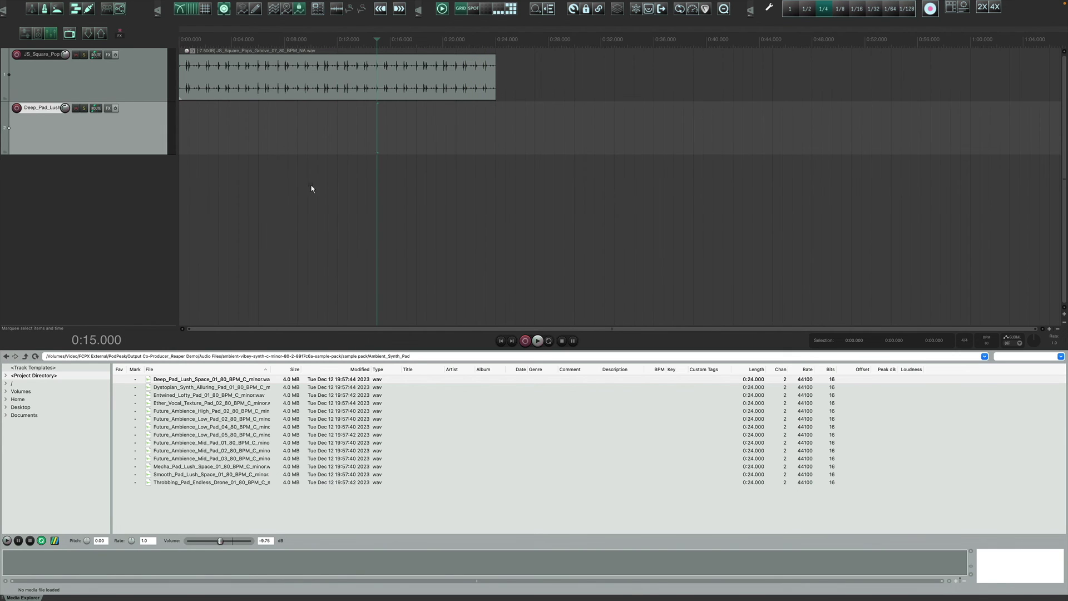
pyautogui.click(167, 427)
pyautogui.press('space')
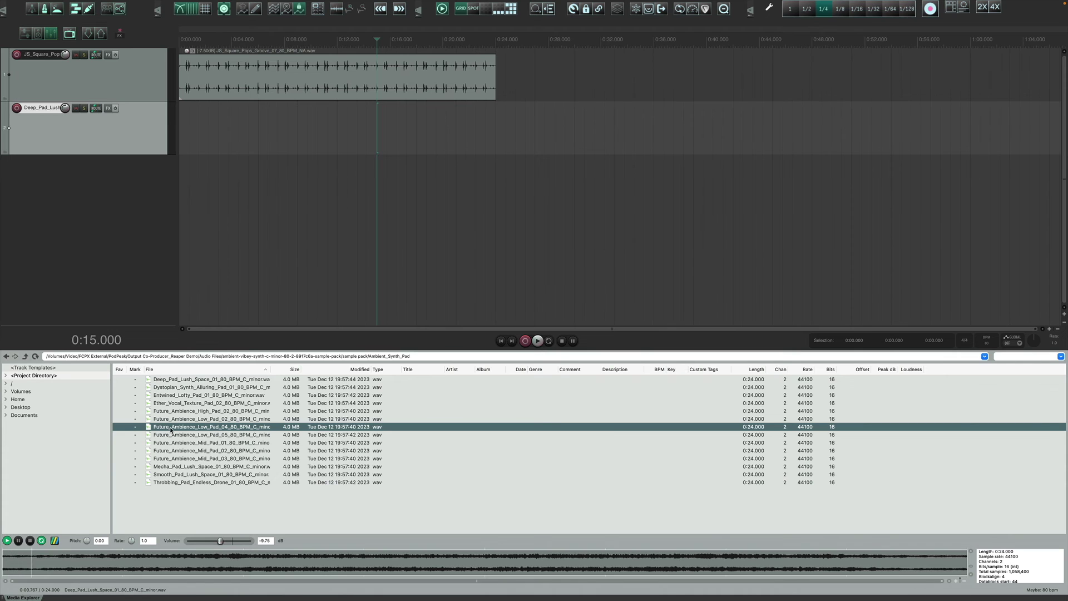
pyautogui.click(173, 435)
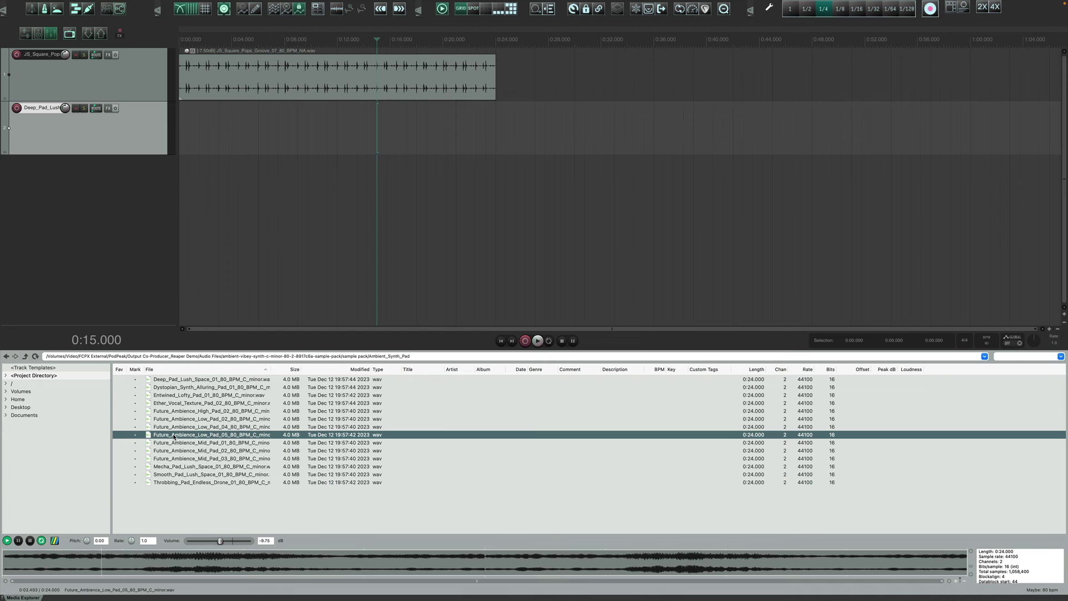
pyautogui.moveTo(174, 438); pyautogui.dragTo(179, 133)
# - Play from the project start and lower the Future_Ambience_Low_Pad_05 item's volume a few decibels against the groove
pyautogui.press('Home')
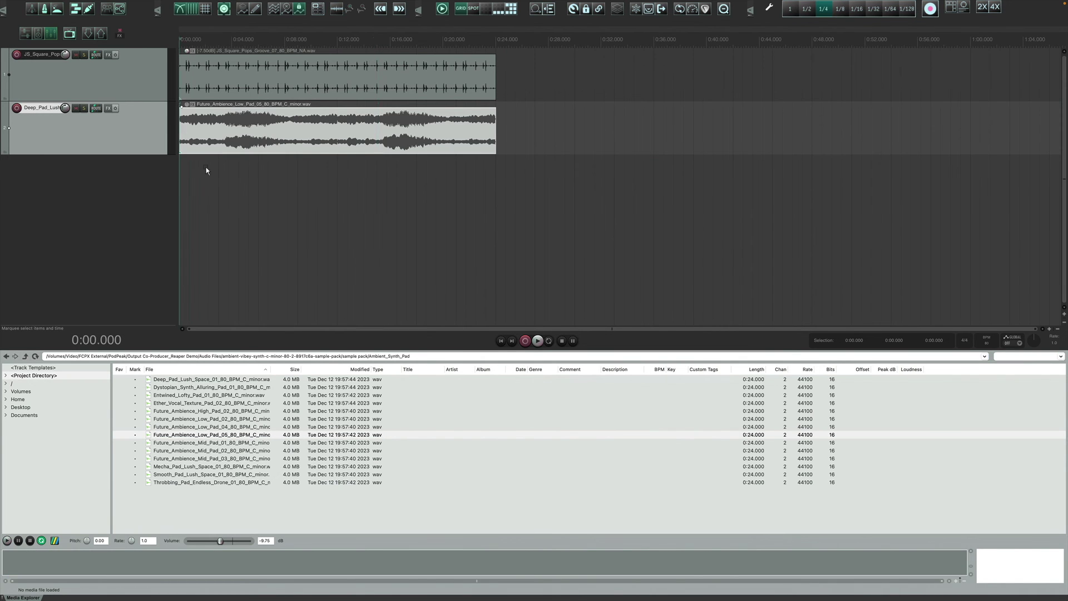
pyautogui.press('space')
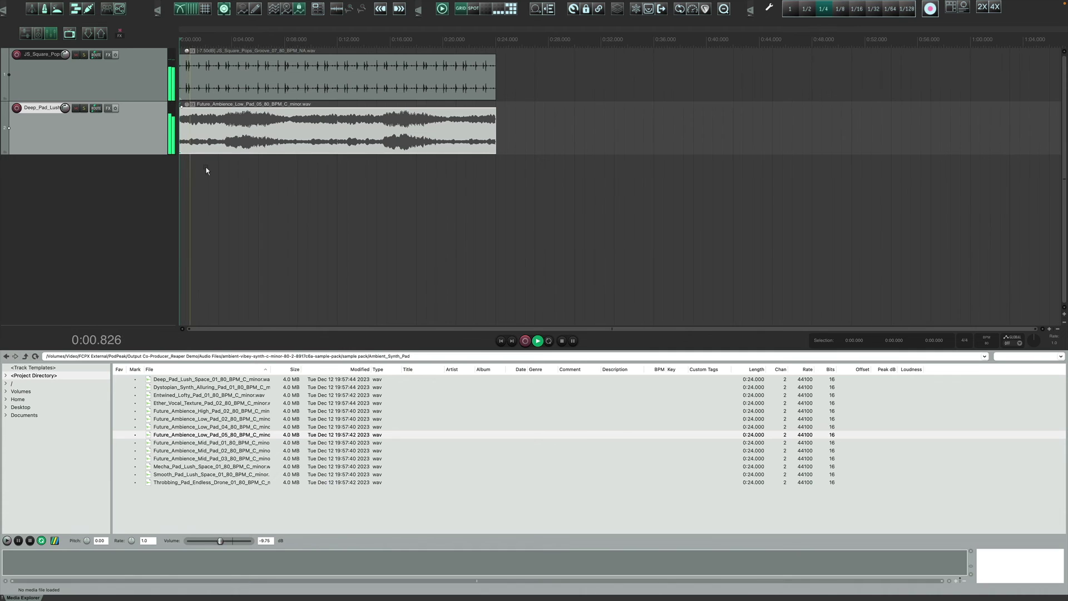
pyautogui.moveTo(191, 118); pyautogui.dragTo(189, 121)
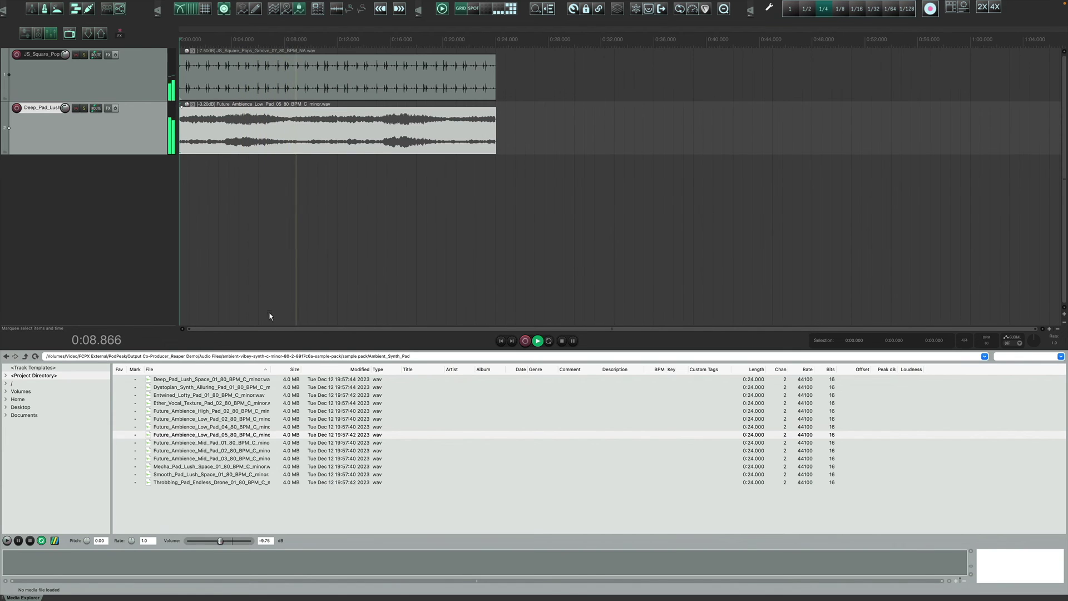
# - Browse to the Vibey_Arpeggiated_Synth folder, stop project playback and preview the Synth_Waves samples Sine_Element_10, Timbral_Element_09 and Timbral_Element_10
pyautogui.click(24, 357)
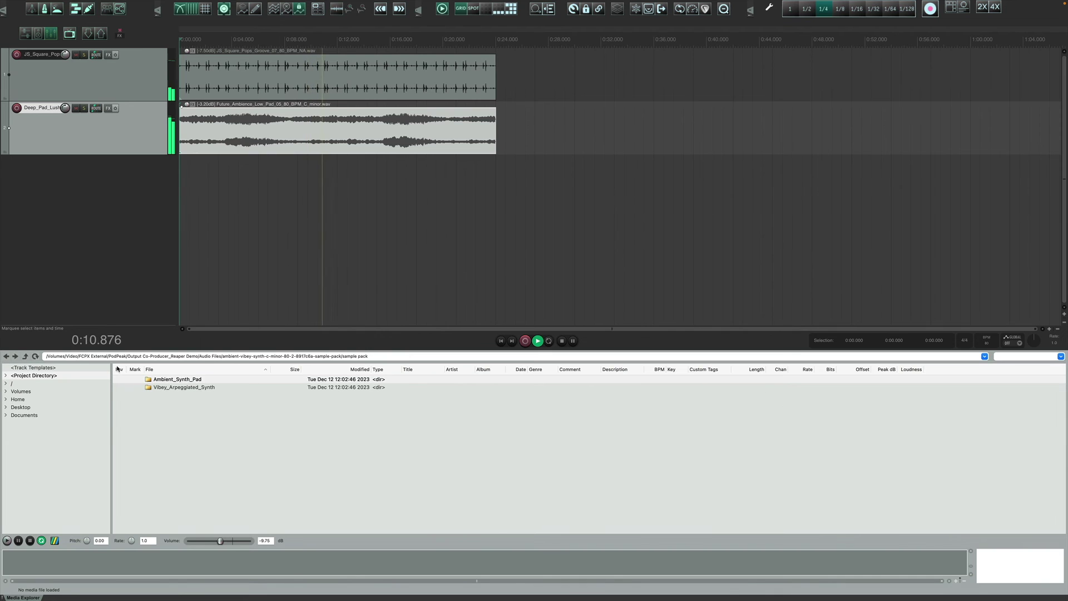
pyautogui.doubleClick(169, 388)
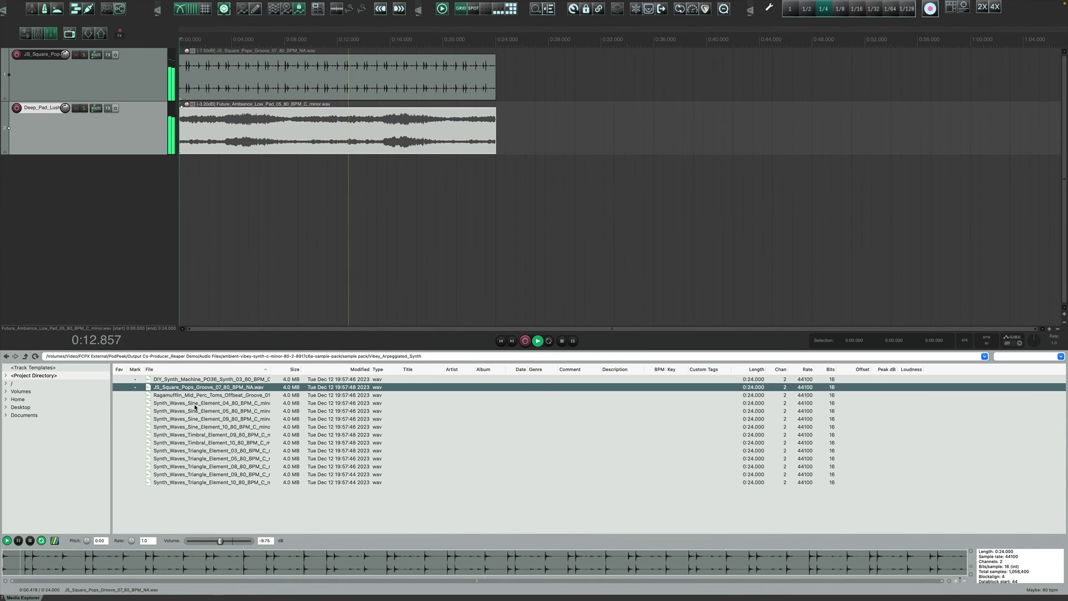
pyautogui.click(264, 211)
pyautogui.click(214, 427)
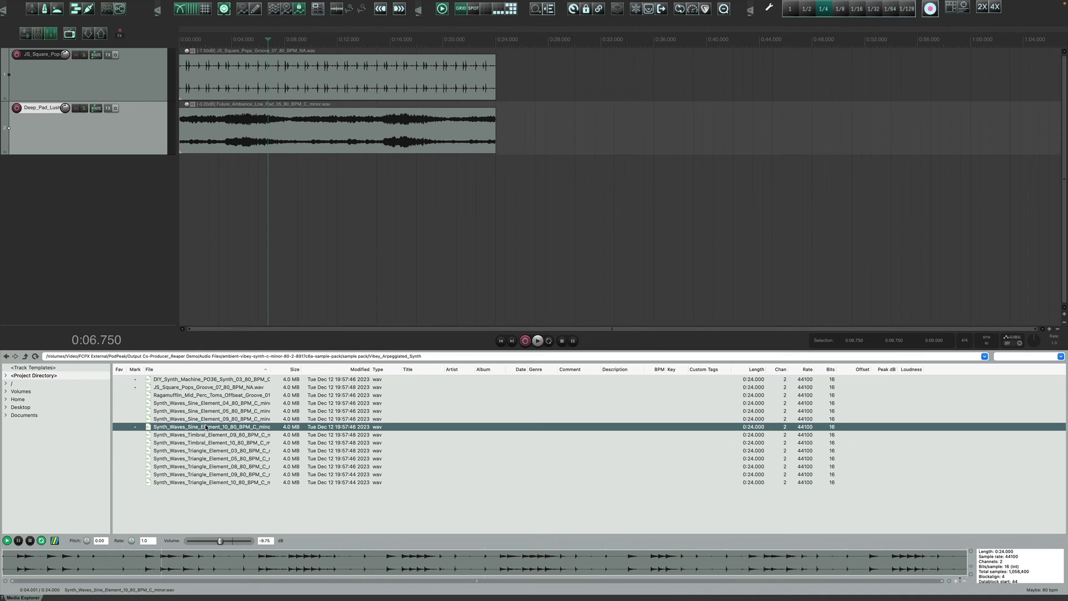
pyautogui.press('Down')
pyautogui.press('Down')
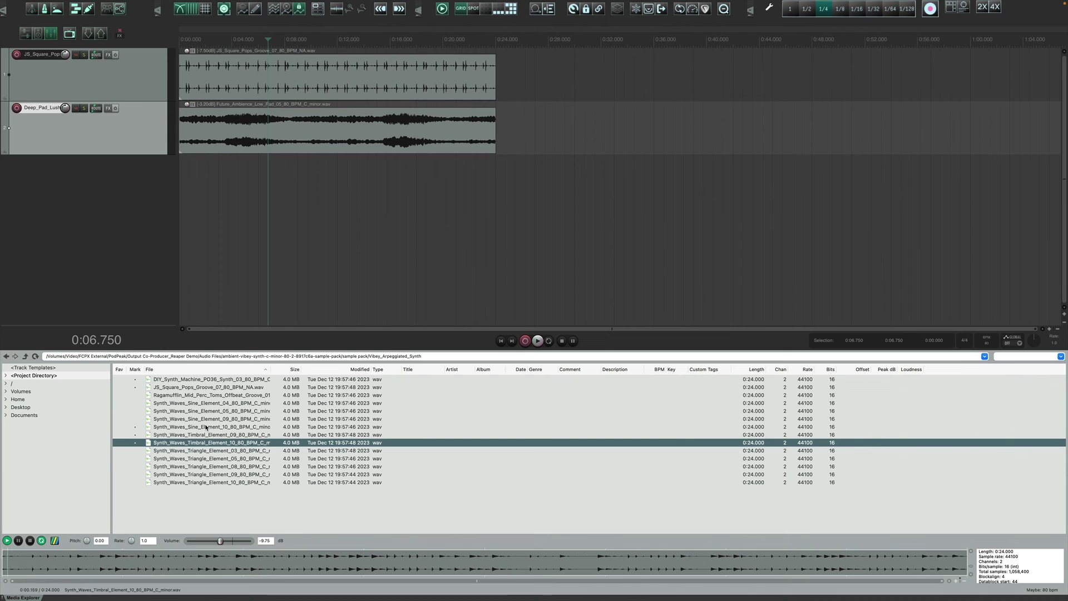
# - Add Synth_Waves_Sine_Element_10 on a new track starting at 0:00 and move that track above the groove track
pyautogui.click(206, 426)
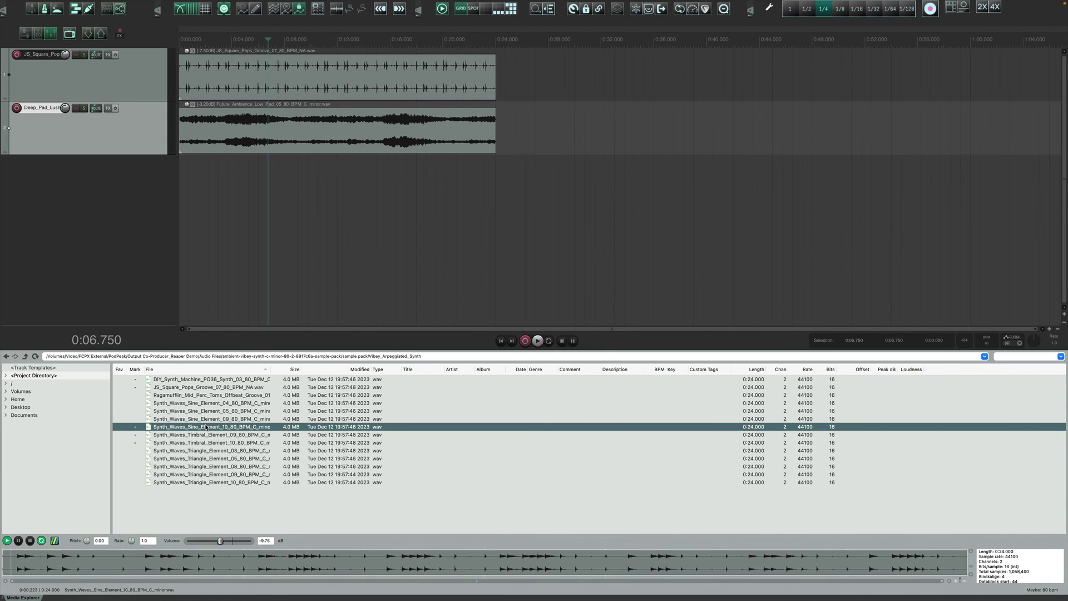
pyautogui.moveTo(187, 432); pyautogui.dragTo(176, 211)
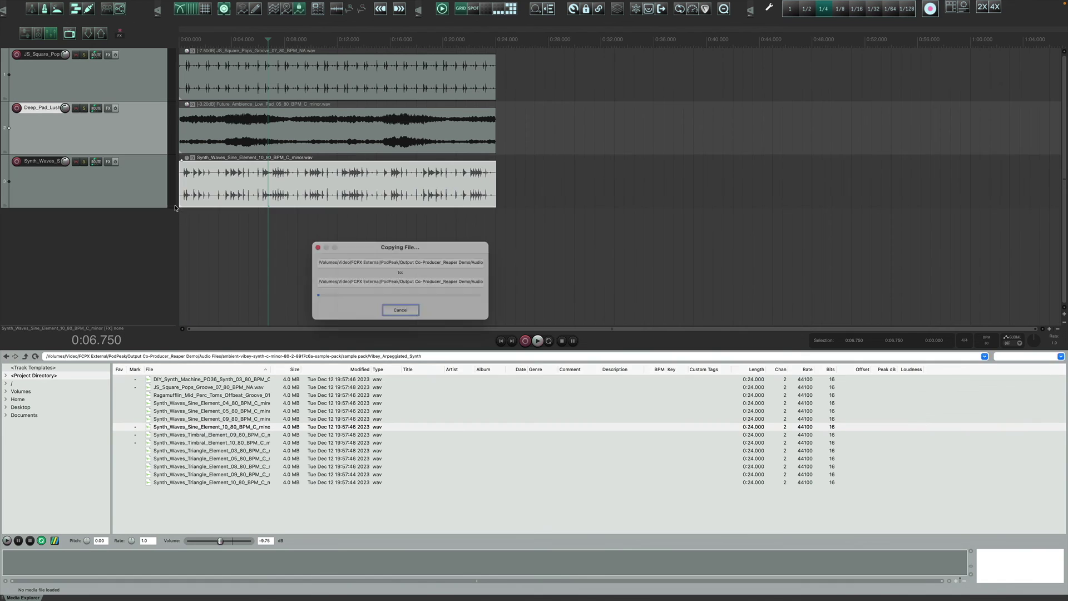
pyautogui.moveTo(83, 183); pyautogui.dragTo(135, 64)
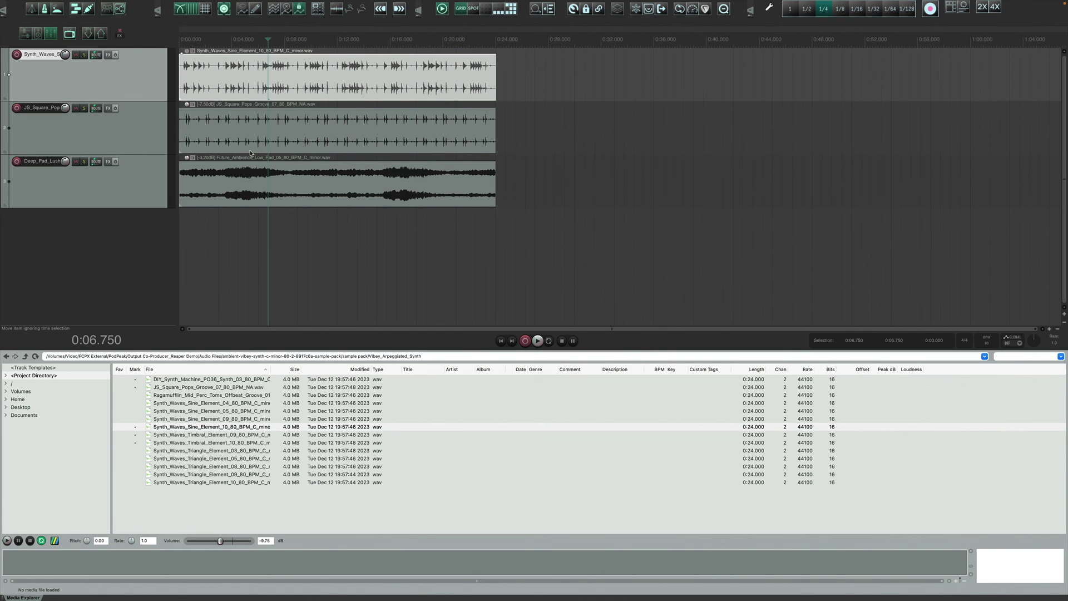
# - Play the three layered tracks together from the project start, then stop playback
pyautogui.scroll(3, 249, 153)
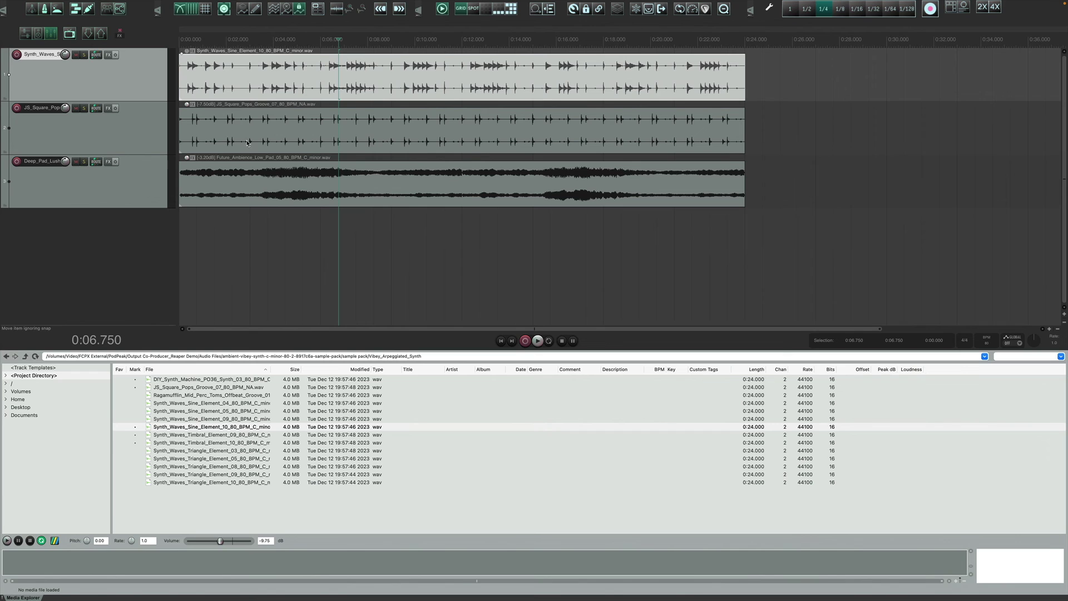
pyautogui.press('Home')
pyautogui.press('space')
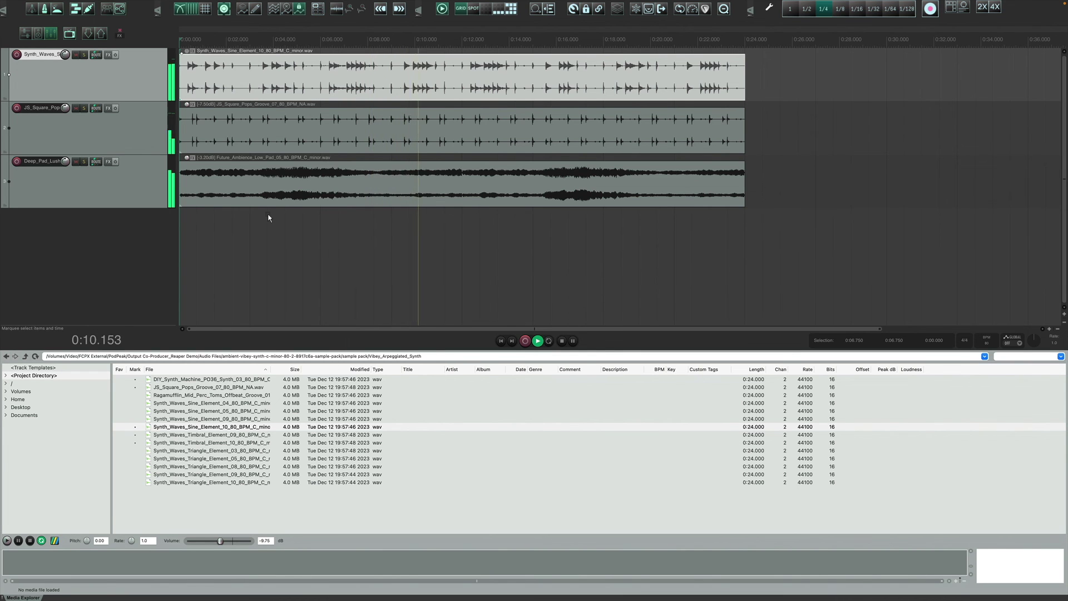
pyautogui.scroll(-1, 269, 218)
pyautogui.scroll(-2, 269, 218)
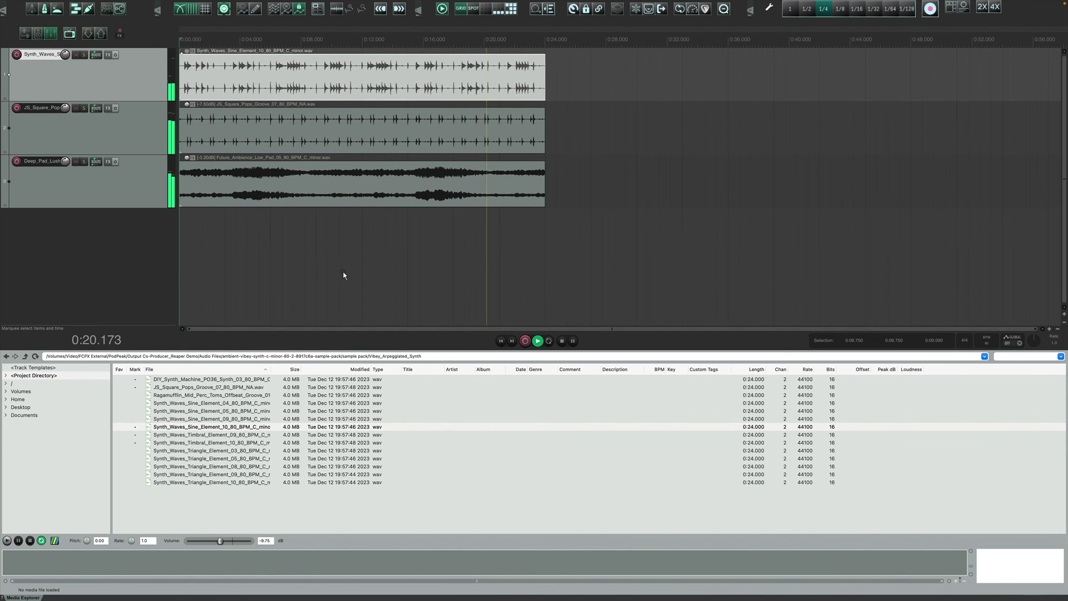
pyautogui.press('space')
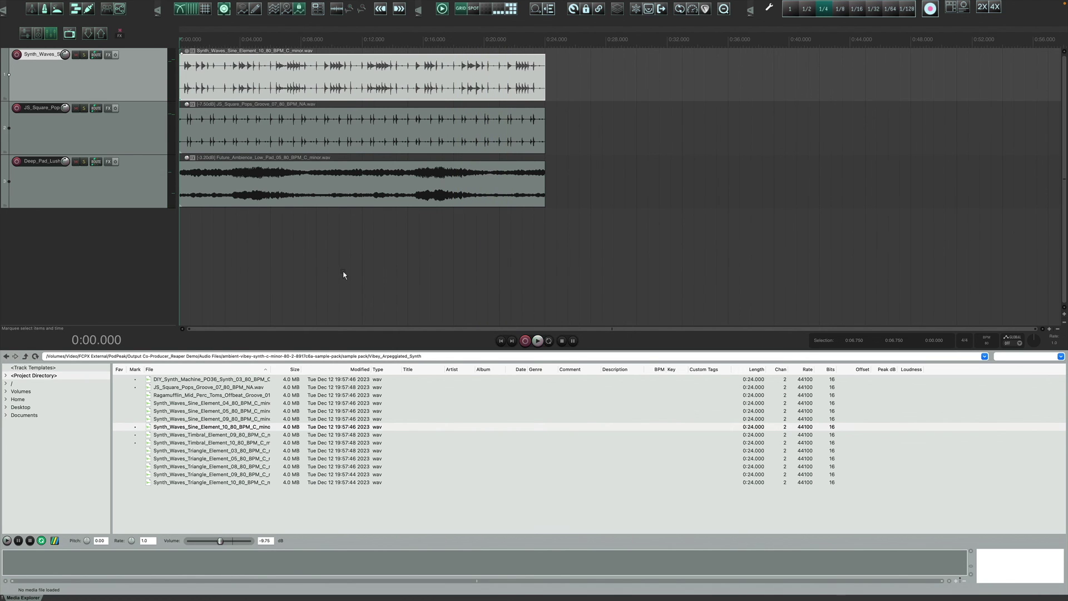